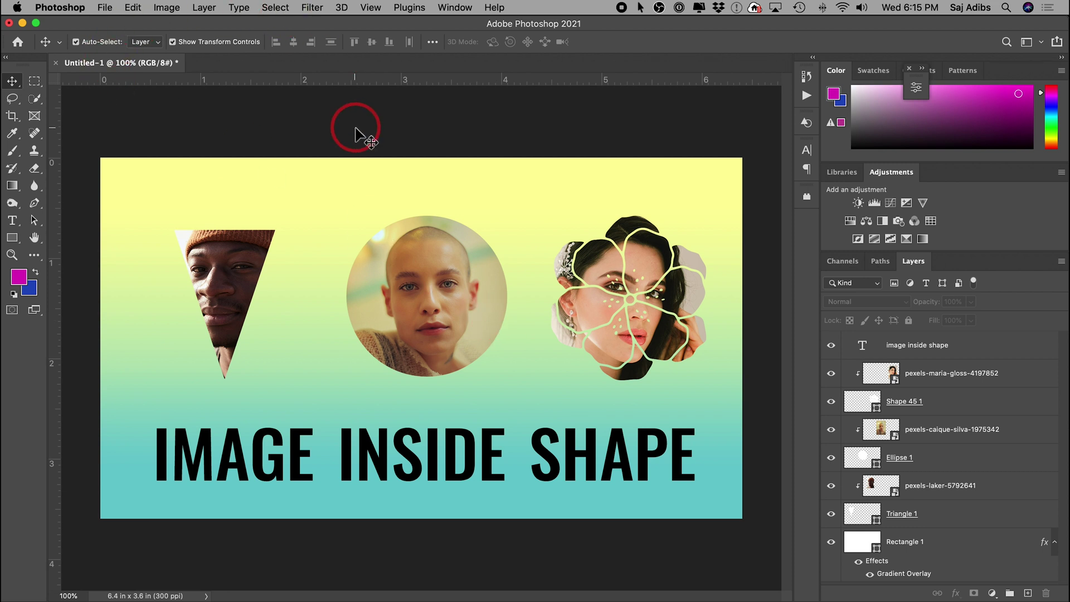
Review the finished three-portrait Image Inside Shape example and open the File menu
click(106, 11)
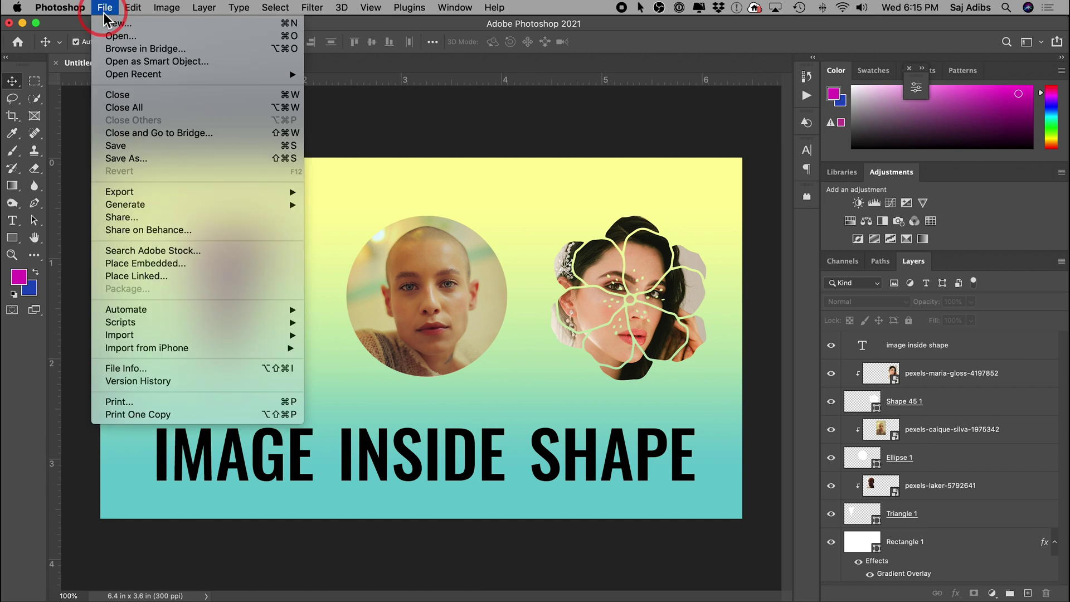
Create a 1920 × 1080 px document from a recent preset with a transparent background
click(108, 24)
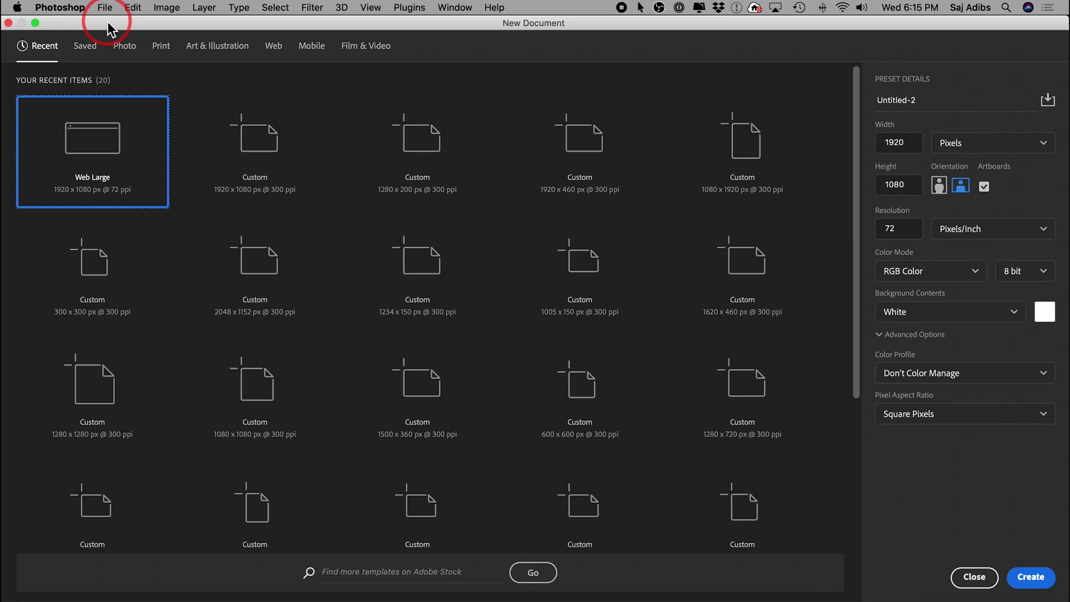
click(123, 51)
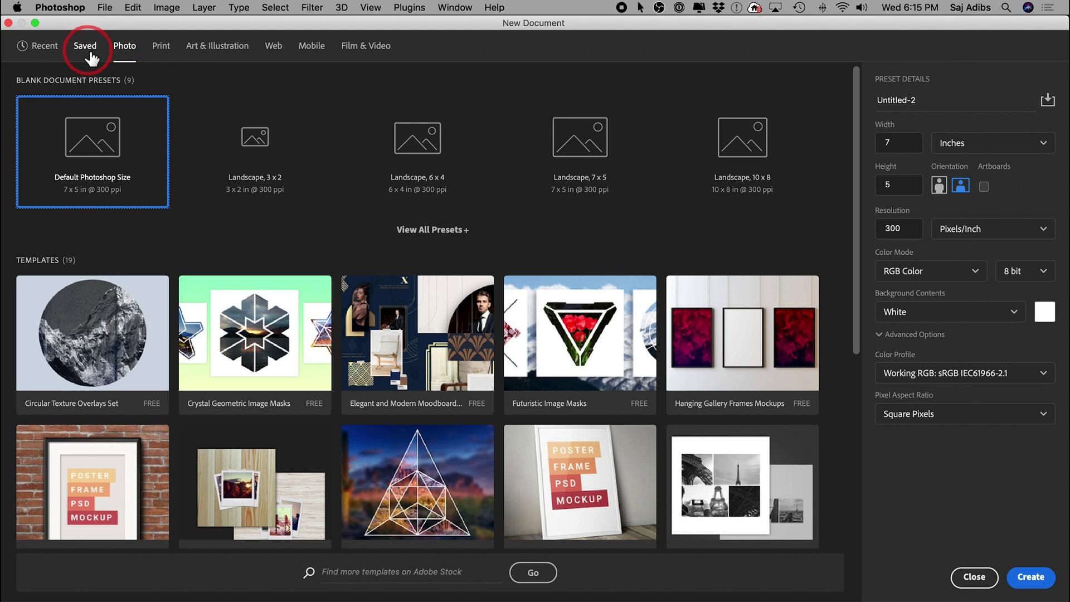
click(42, 50)
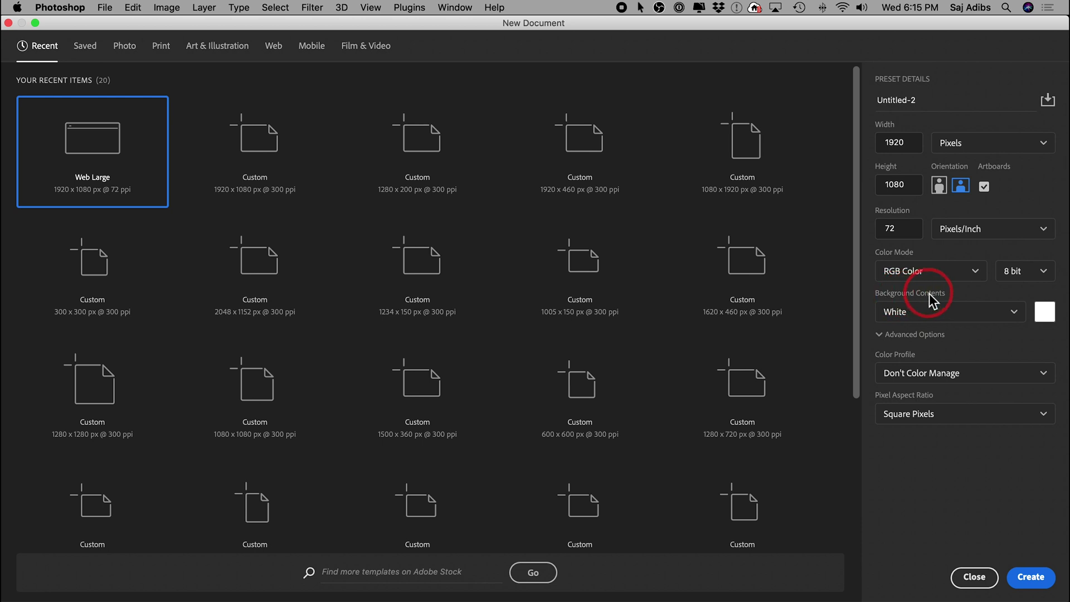
click(934, 312)
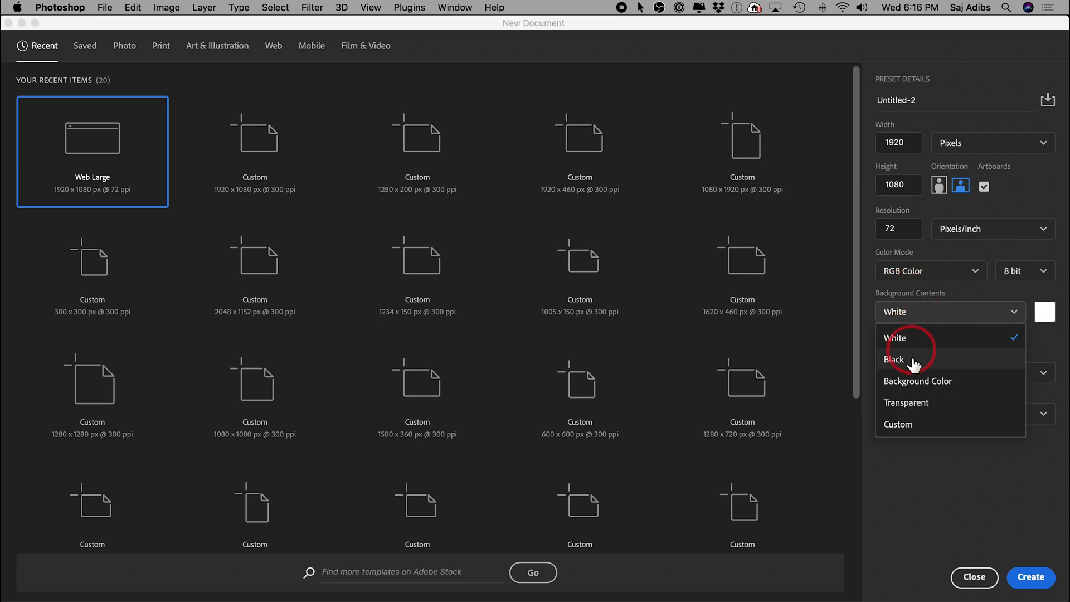
click(909, 401)
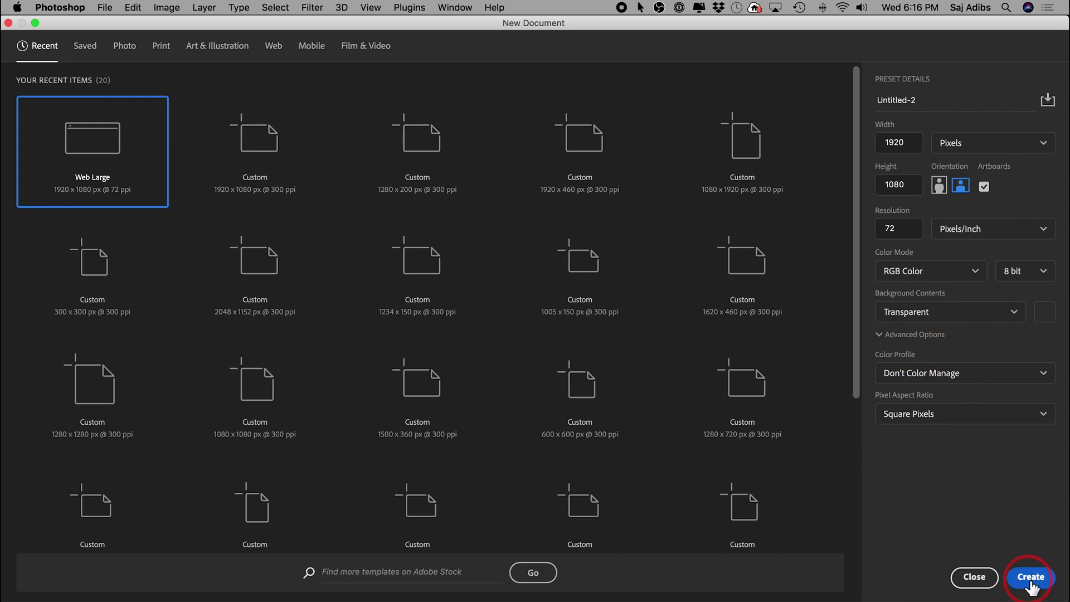
click(1029, 579)
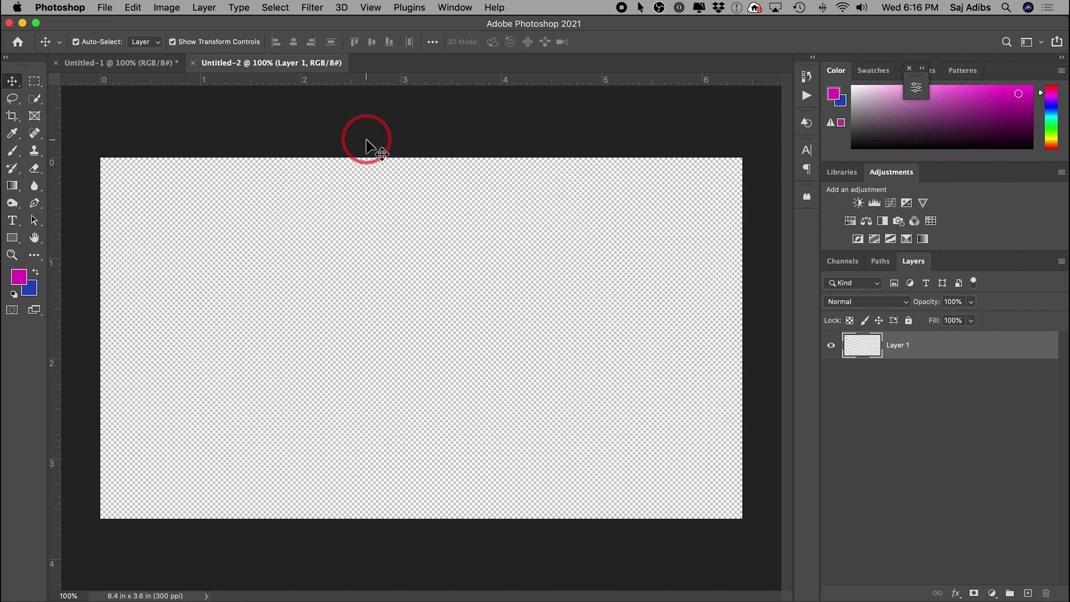
Draw a 426 × 426 px white circle, Ellipse 1, in the canvas's upper-left
click(15, 240)
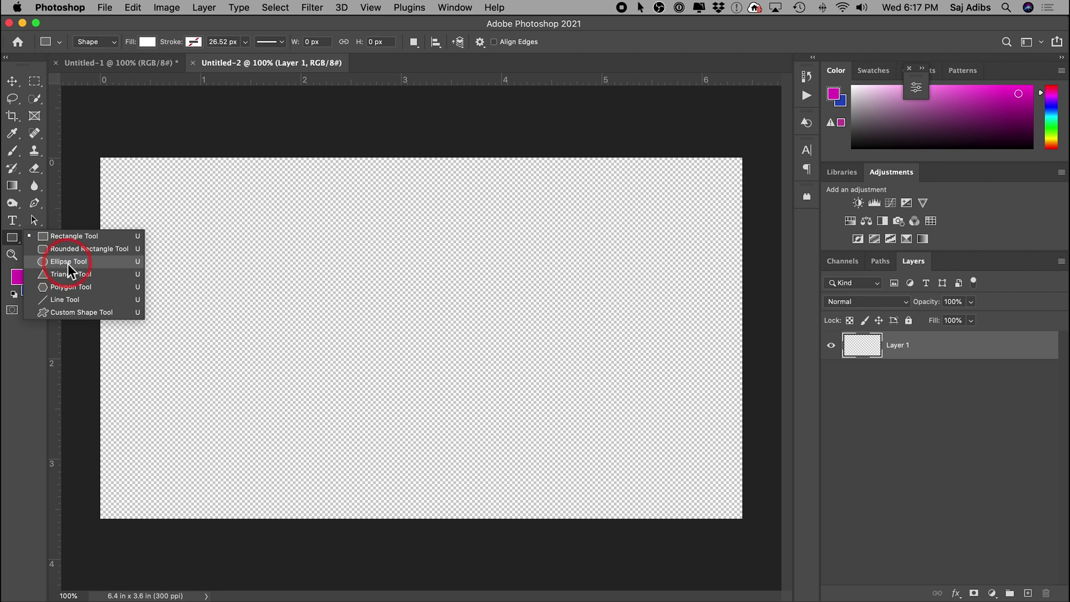
click(68, 264)
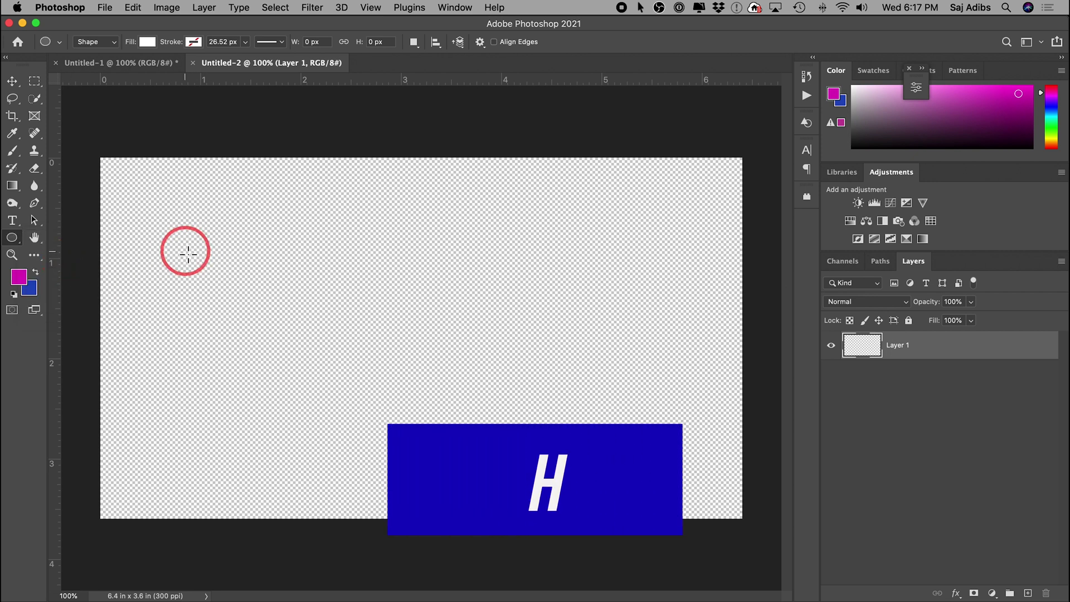
drag(178, 236, 256, 327)
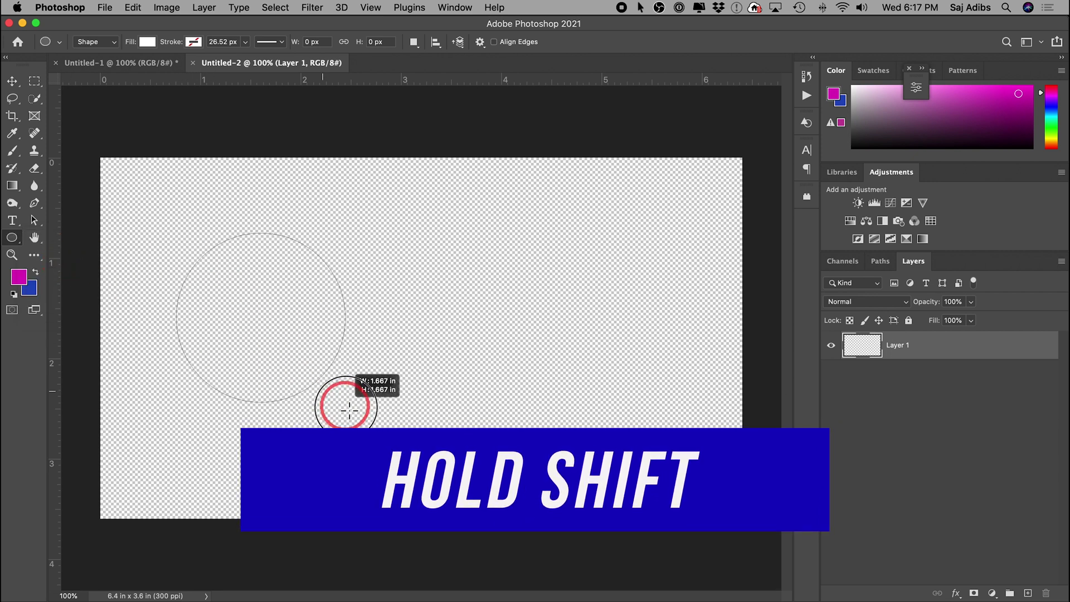
drag(255, 327, 321, 389)
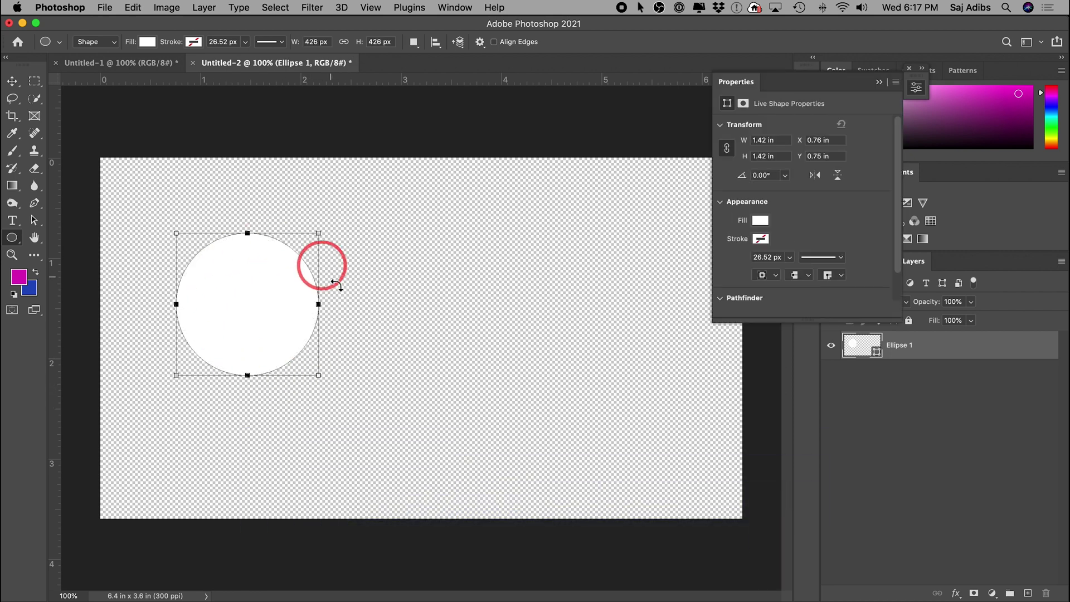
click(879, 84)
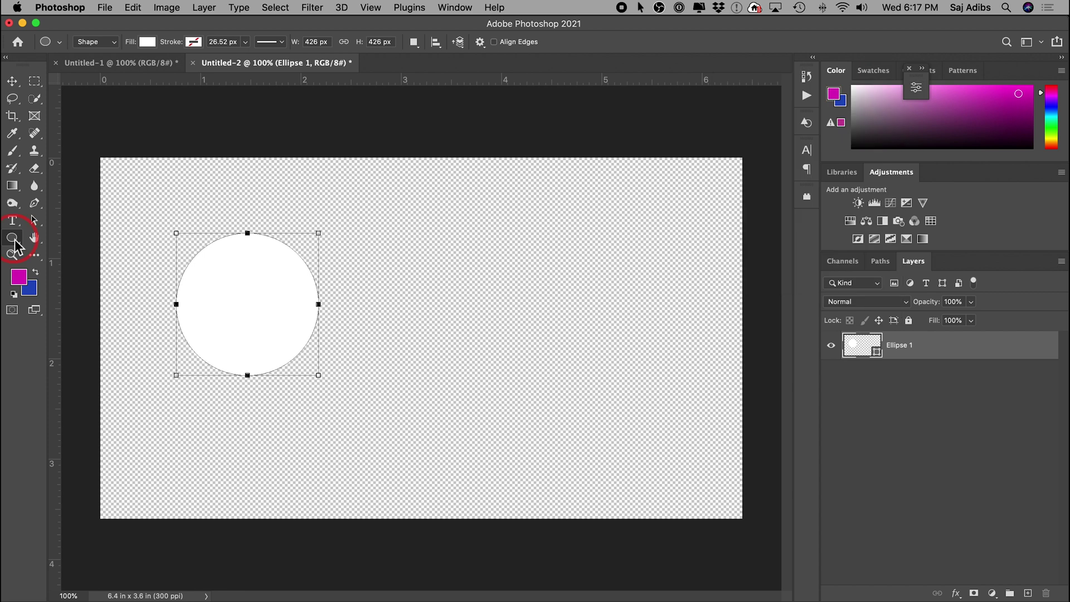
Draw a white rounded rectangle beside the circle with 64 px corner radius
click(14, 238)
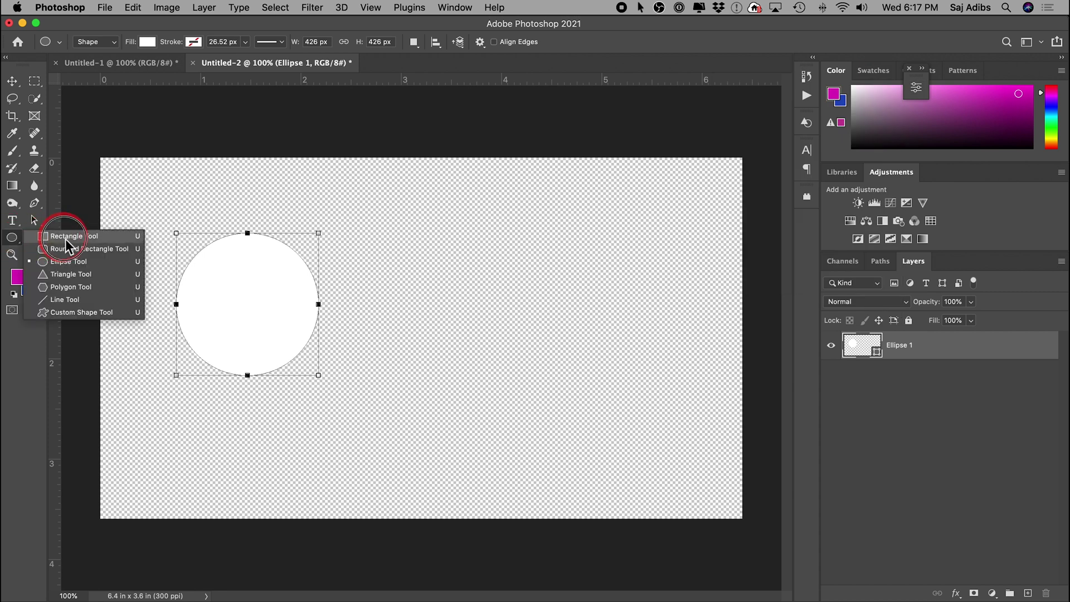
click(102, 254)
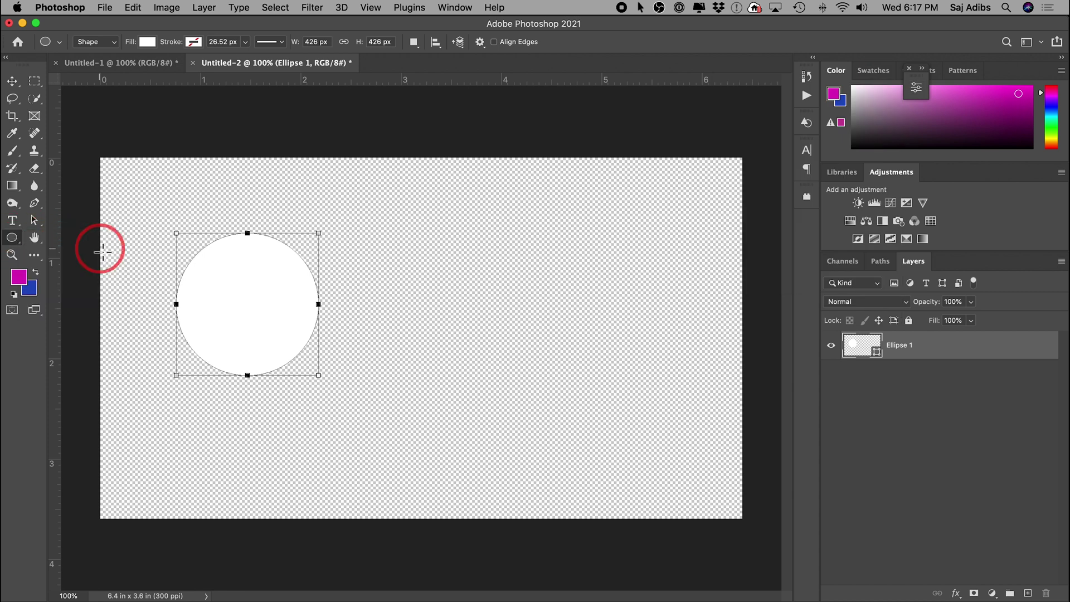
drag(362, 243, 565, 395)
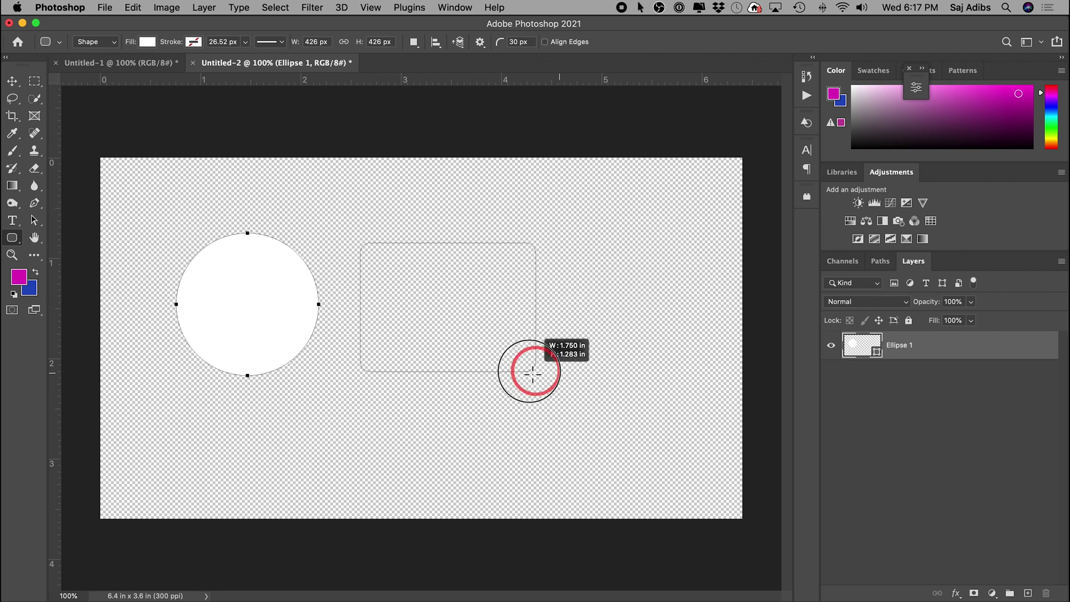
drag(565, 396, 515, 381)
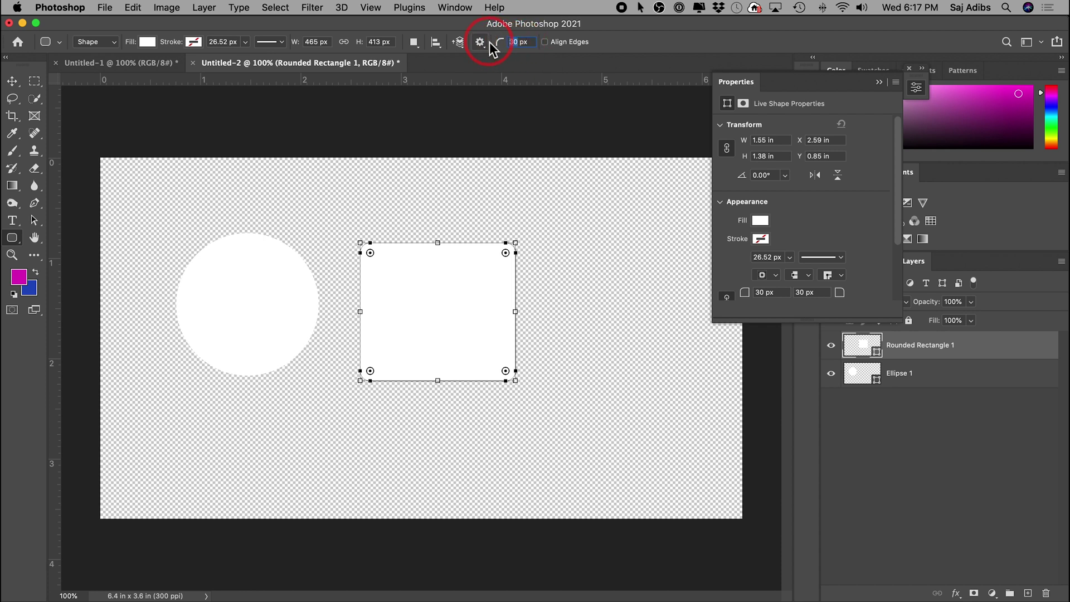
text(4)
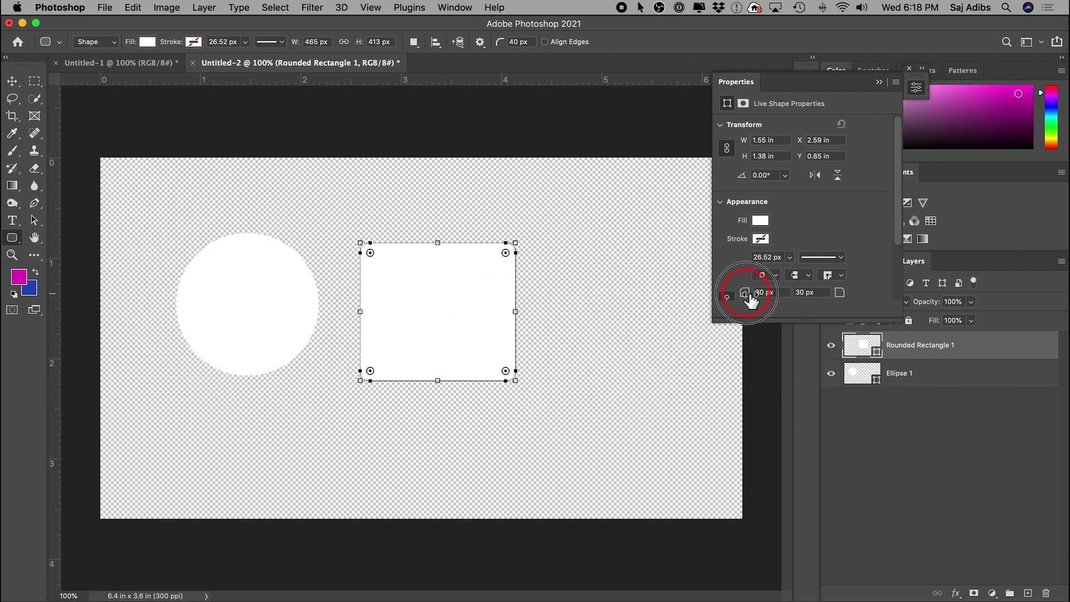
mouse_move(748, 300)
mouse_down()
mouse_move(788, 300)
mouse_move(770, 295)
mouse_up()
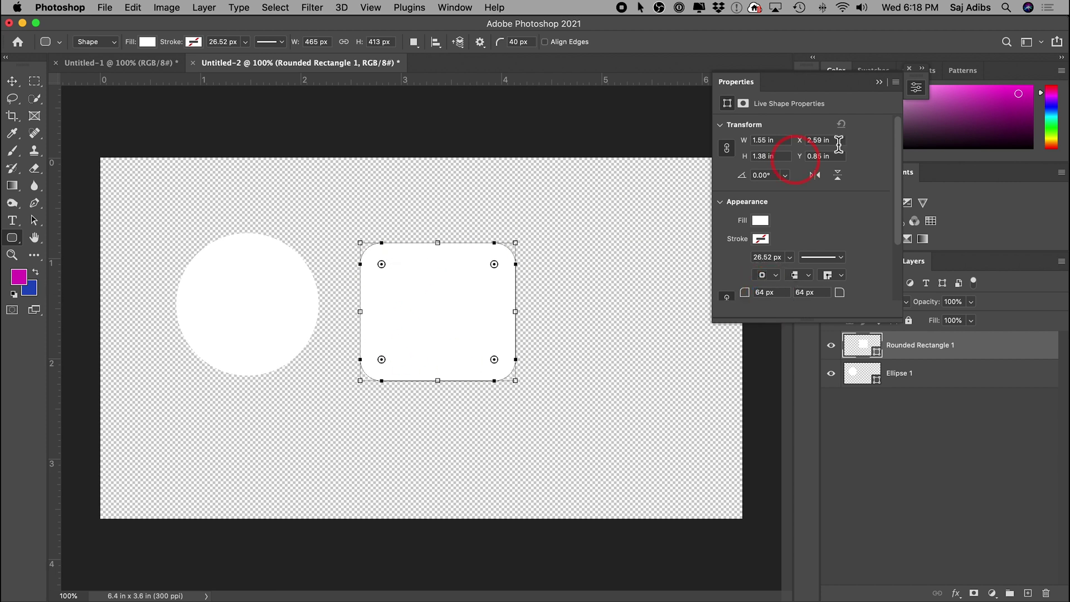
click(879, 83)
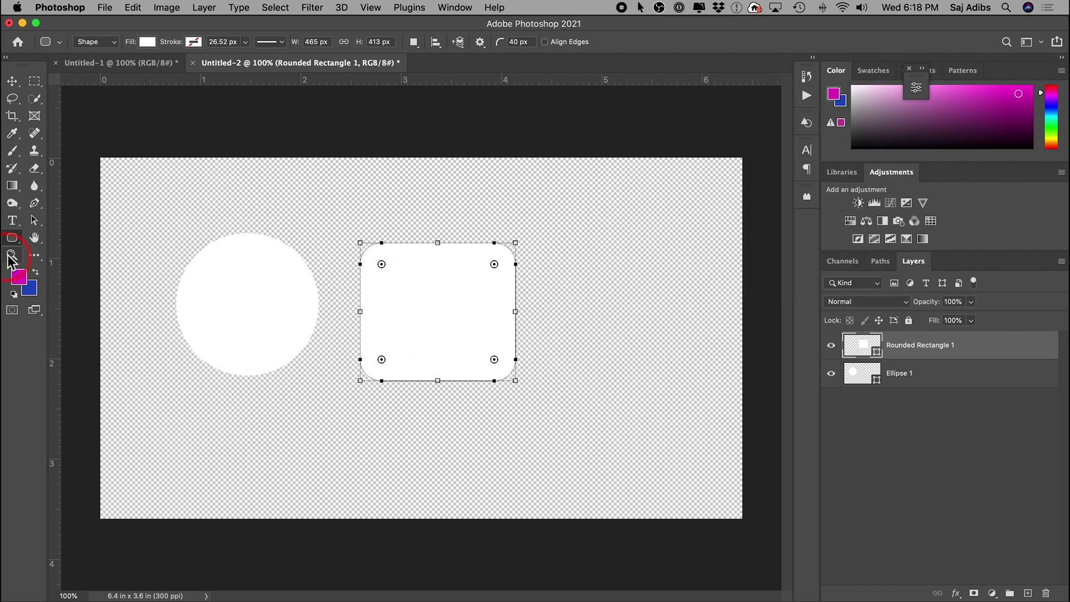
Draw a five-petal flower custom shape, Shape 44 1, right of the rounded rectangle
drag(15, 243, 88, 321)
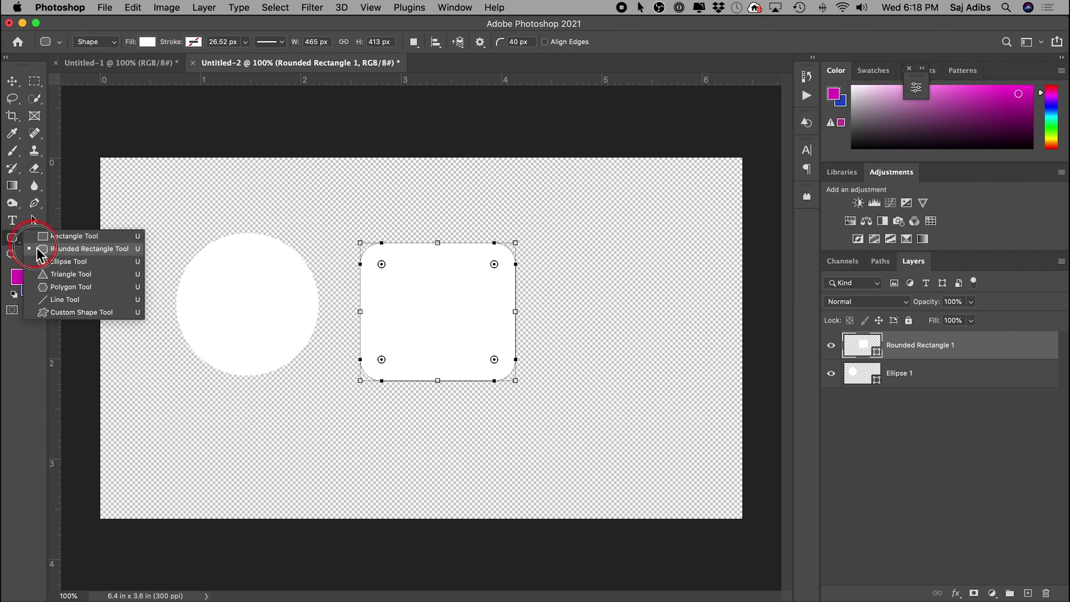
click(88, 320)
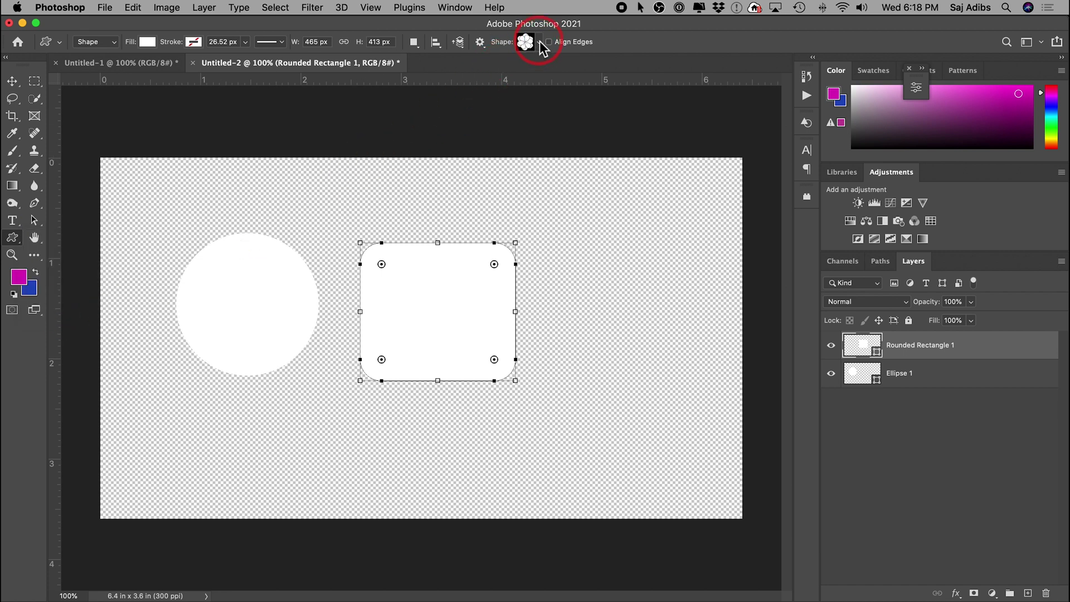
click(538, 42)
scroll(525, 112, up, 2)
scroll(524, 113, up, 3)
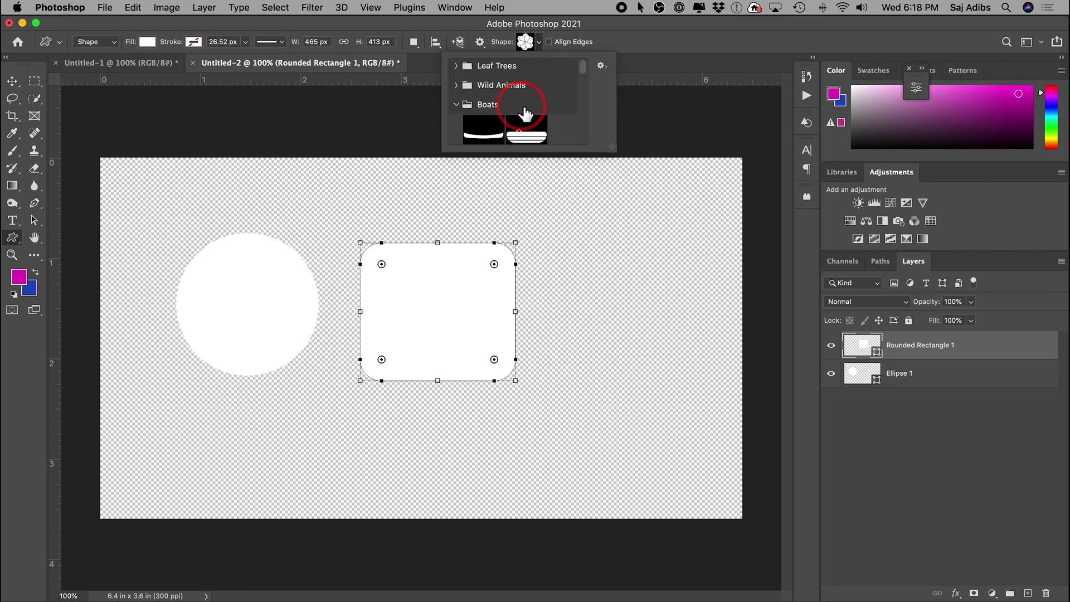
click(456, 69)
scroll(527, 109, down, 2)
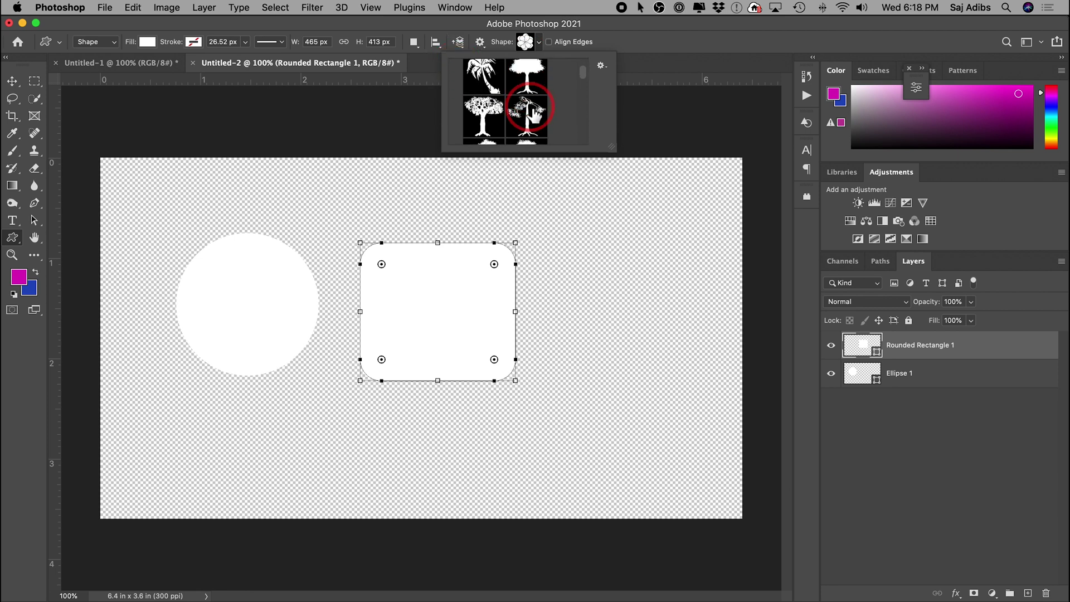
scroll(527, 109, down, 2)
scroll(533, 115, down, 3)
scroll(534, 115, down, 3)
scroll(534, 115, down, 2)
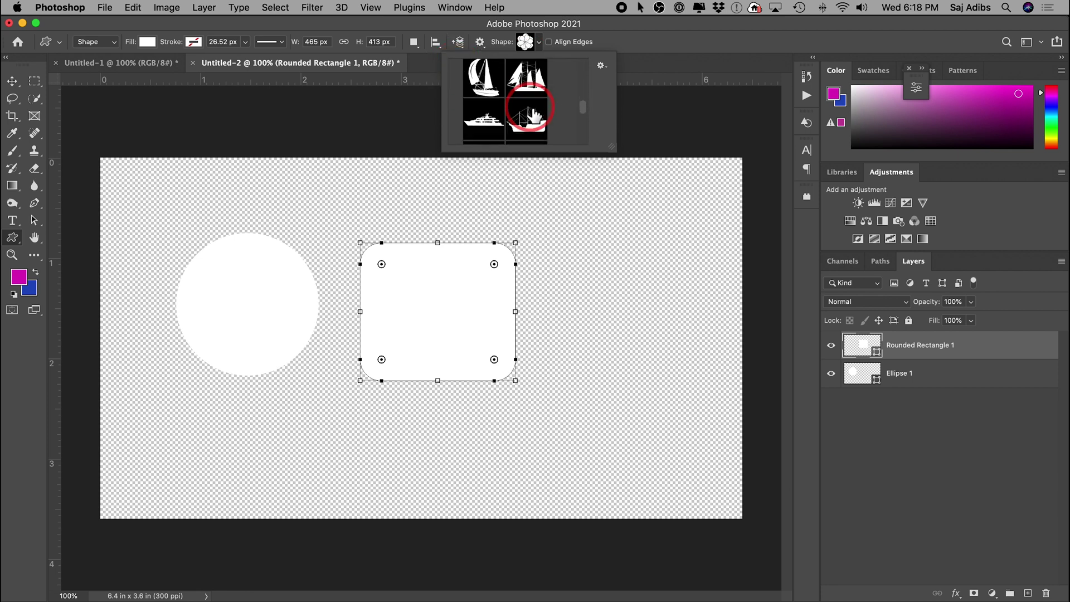
scroll(532, 117, down, 3)
scroll(528, 120, down, 3)
scroll(536, 118, up, 2)
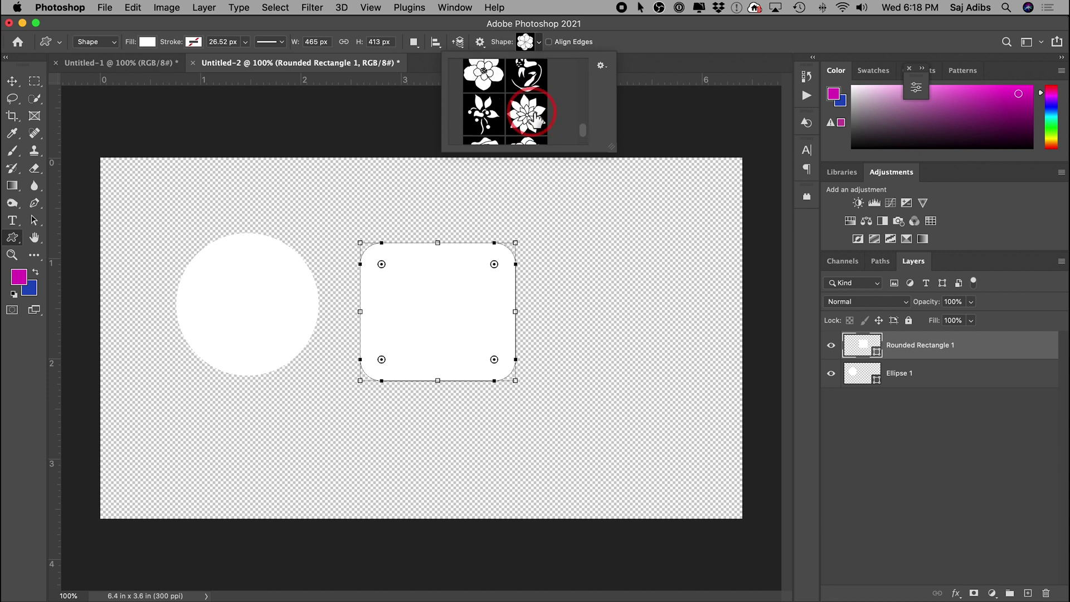
scroll(538, 119, down, 2)
scroll(540, 122, up, 2)
scroll(536, 117, up, 1)
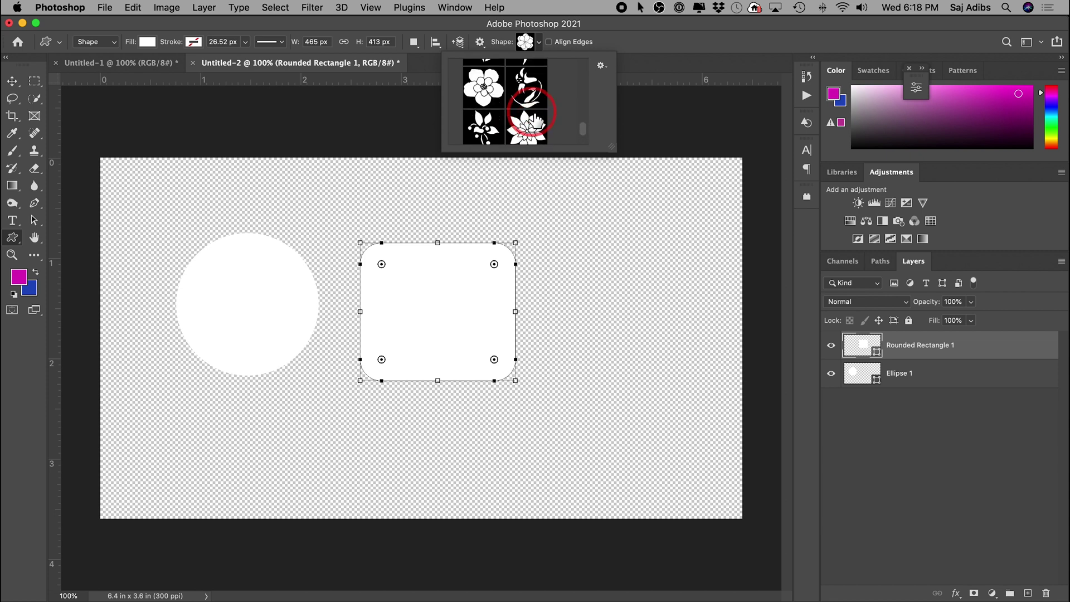
click(483, 84)
mouse_move(555, 254)
mouse_down()
mouse_move(709, 408)
mouse_move(729, 402)
mouse_move(677, 376)
mouse_move(712, 406)
mouse_move(809, 372)
mouse_move(497, 342)
mouse_move(719, 351)
mouse_move(702, 349)
mouse_move(759, 409)
mouse_up()
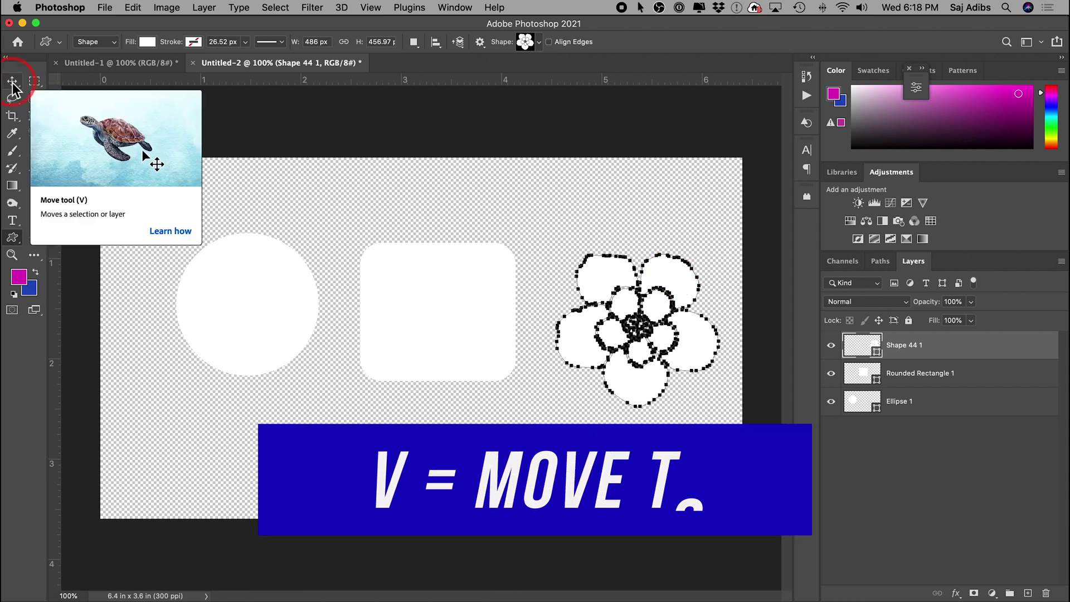
key(v)
Shift the flower, rounded rectangle and circle left into a tighter aligned row
drag(665, 271, 634, 252)
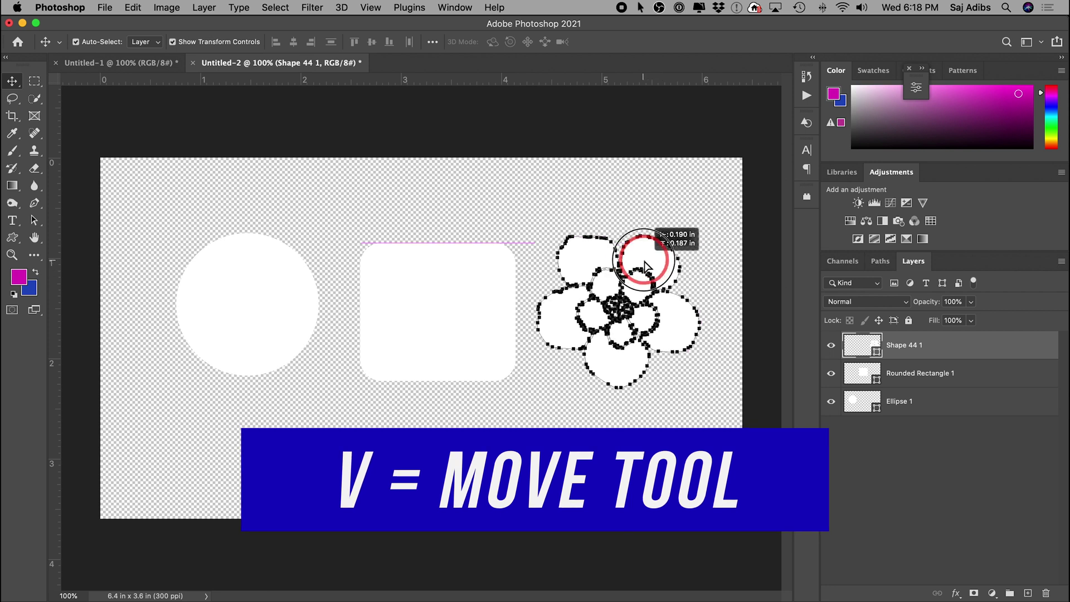
drag(471, 260, 462, 253)
click(938, 432)
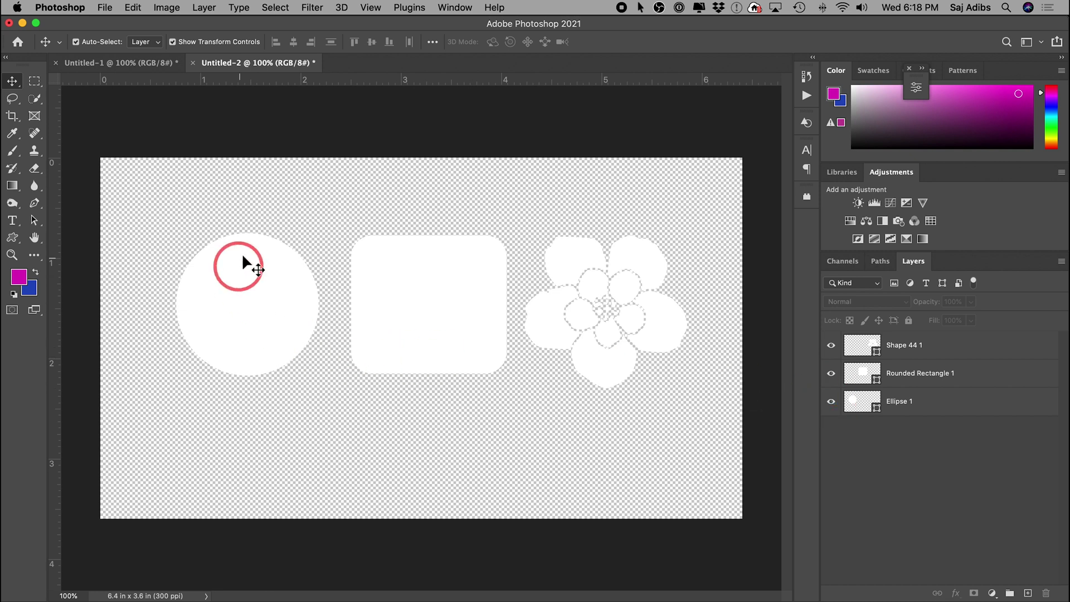
drag(277, 281, 248, 282)
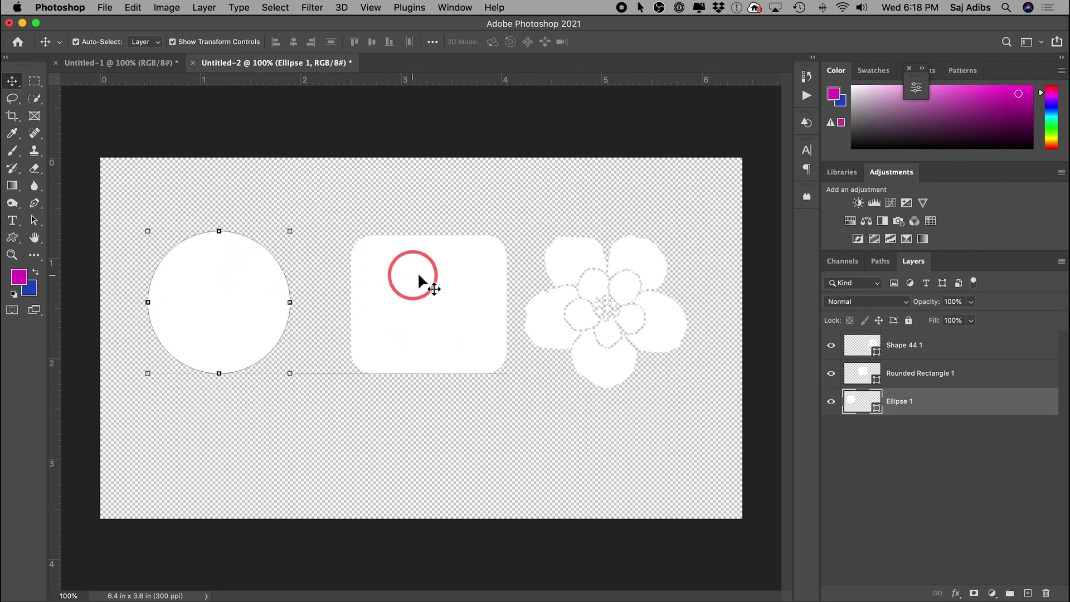
drag(417, 272, 388, 283)
Switch to Finder and move the Desktop window over the canvas
click(890, 461)
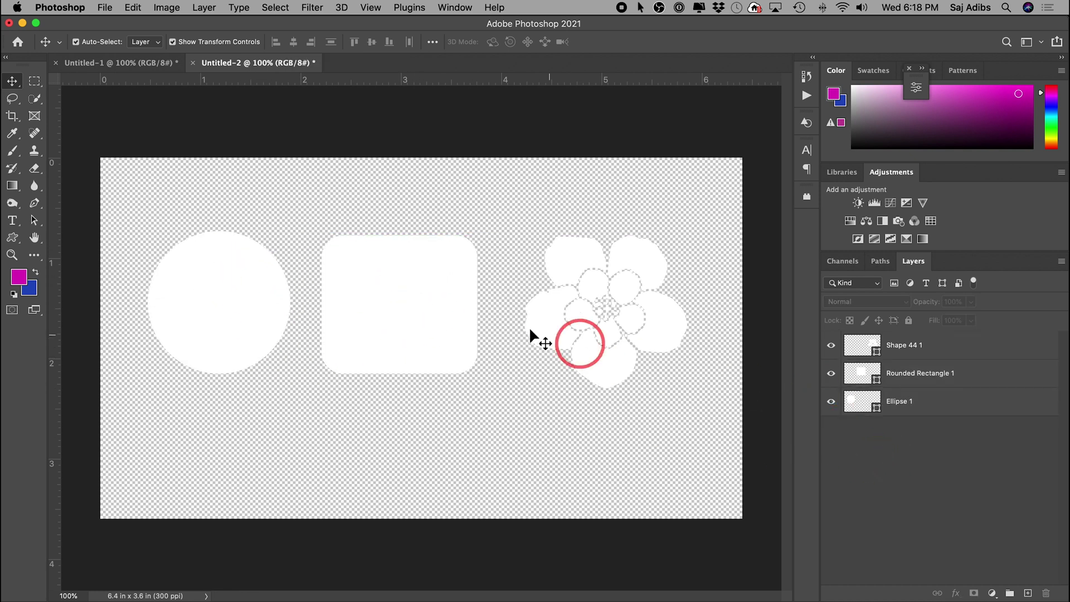
key(super+Tab)
click(399, 316)
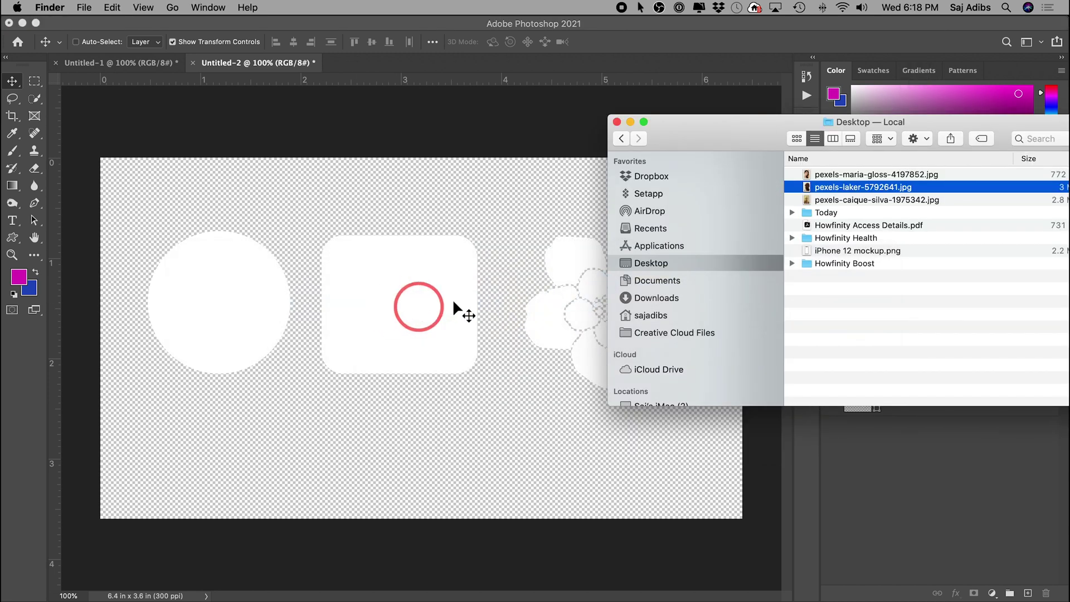
drag(738, 129, 696, 134)
Quick Look the three pexels portrait photos, then close the preview
click(785, 177)
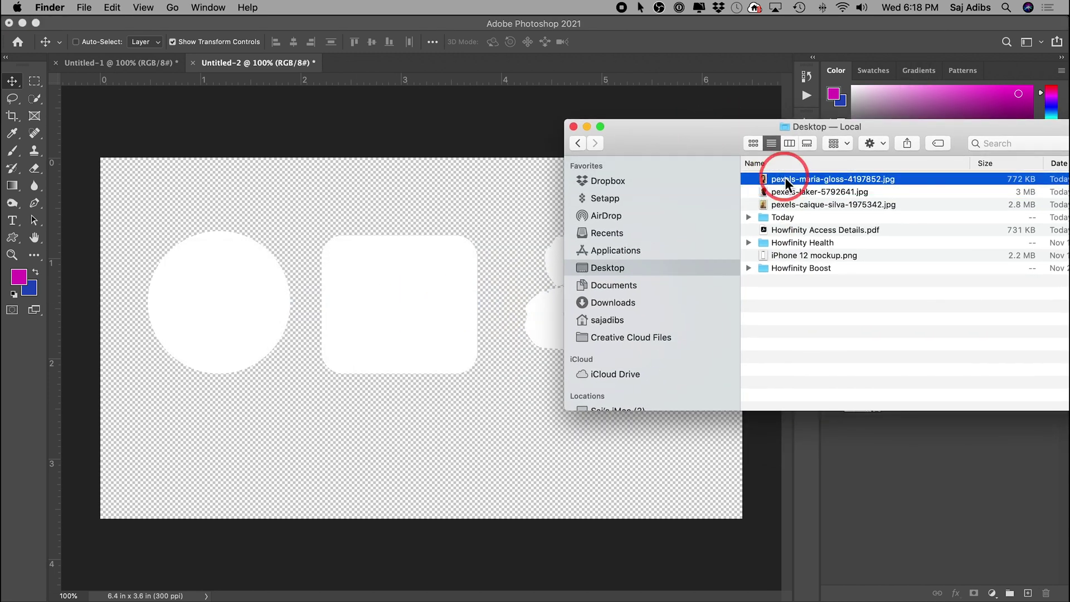
key(space)
key(Down)
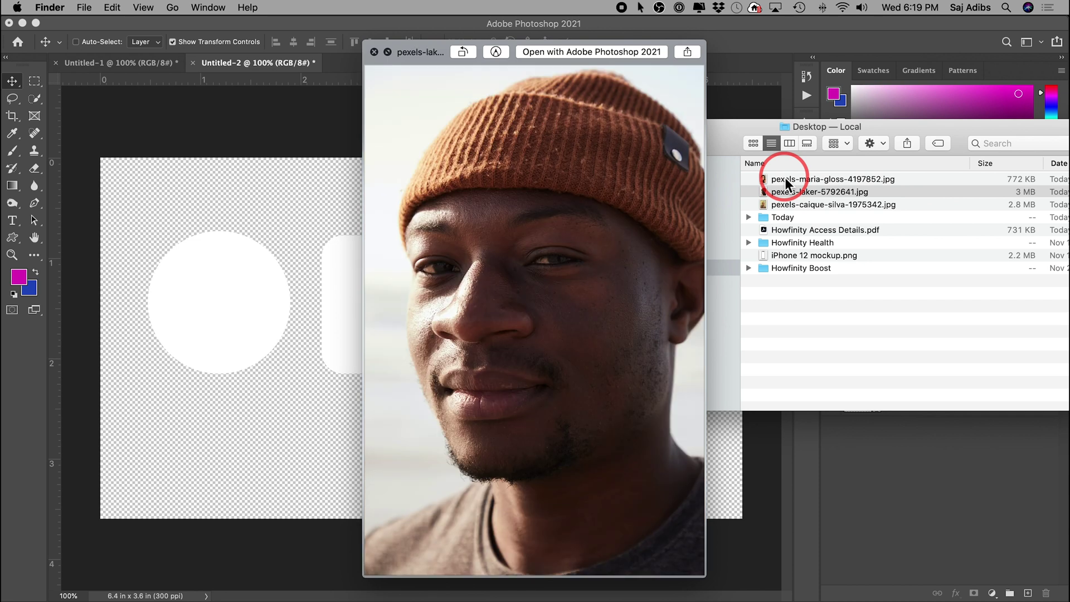
key(Down)
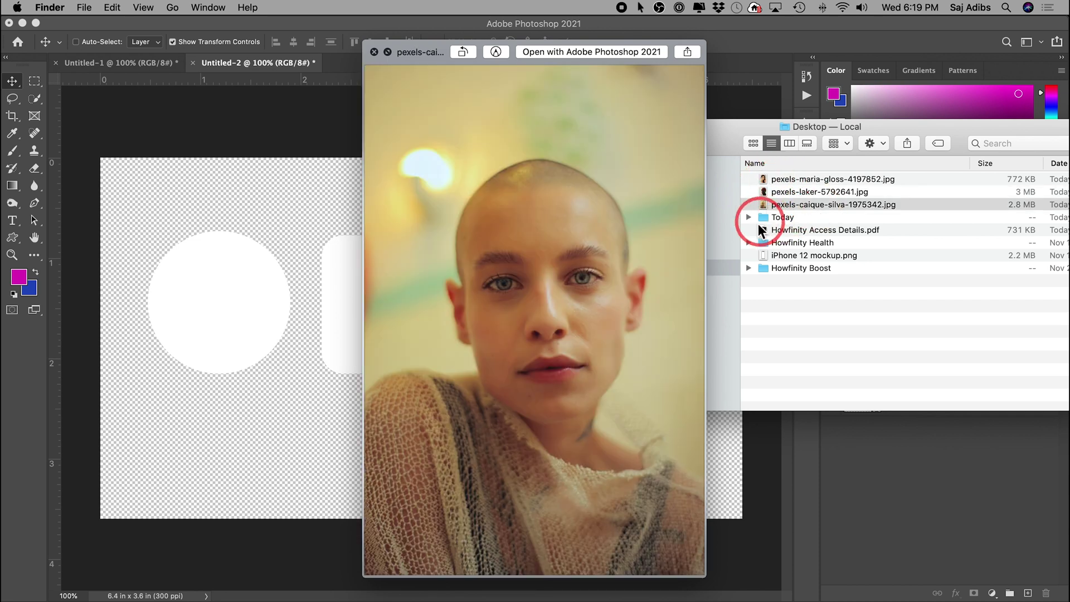
key(space)
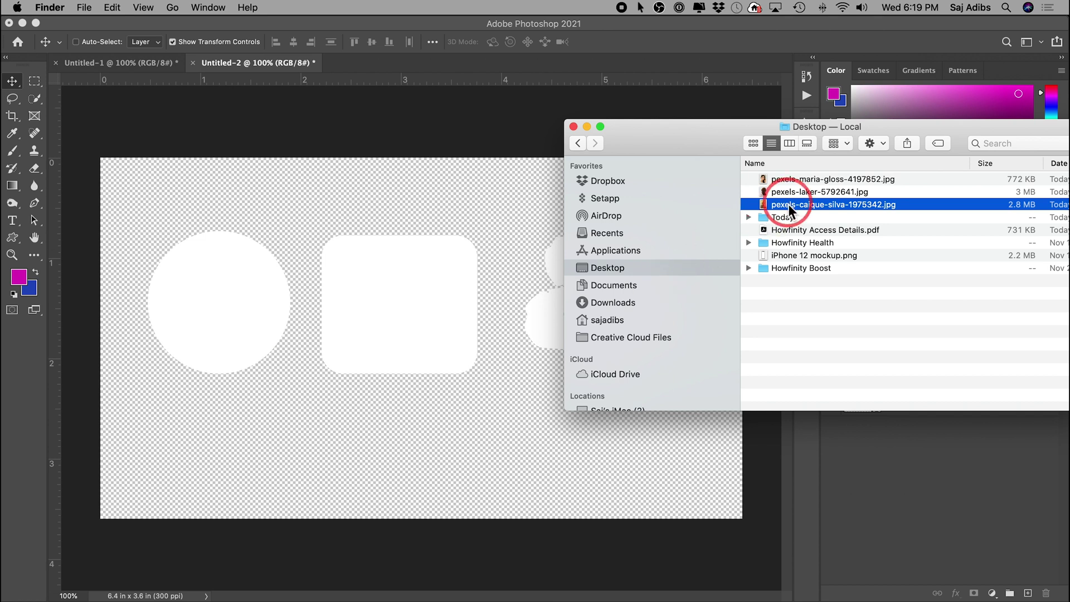
Place pexels-caique-silva-1975342.jpg on the canvas, scaled down and positioned over the circle
drag(823, 206, 224, 313)
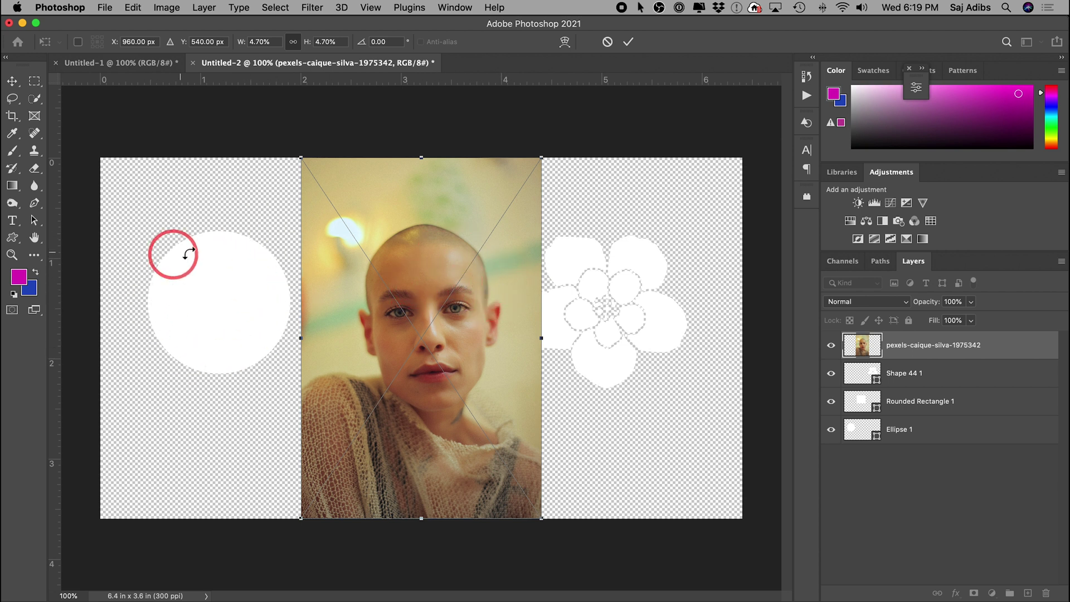
drag(509, 289, 315, 282)
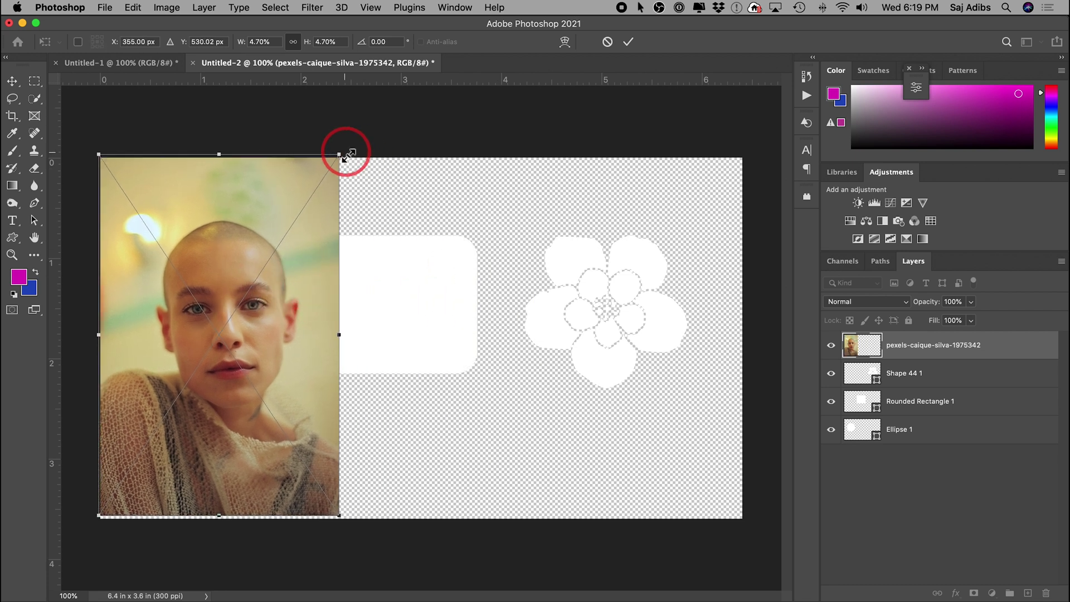
mouse_move(345, 154)
mouse_down()
mouse_move(222, 329)
mouse_move(267, 222)
mouse_up()
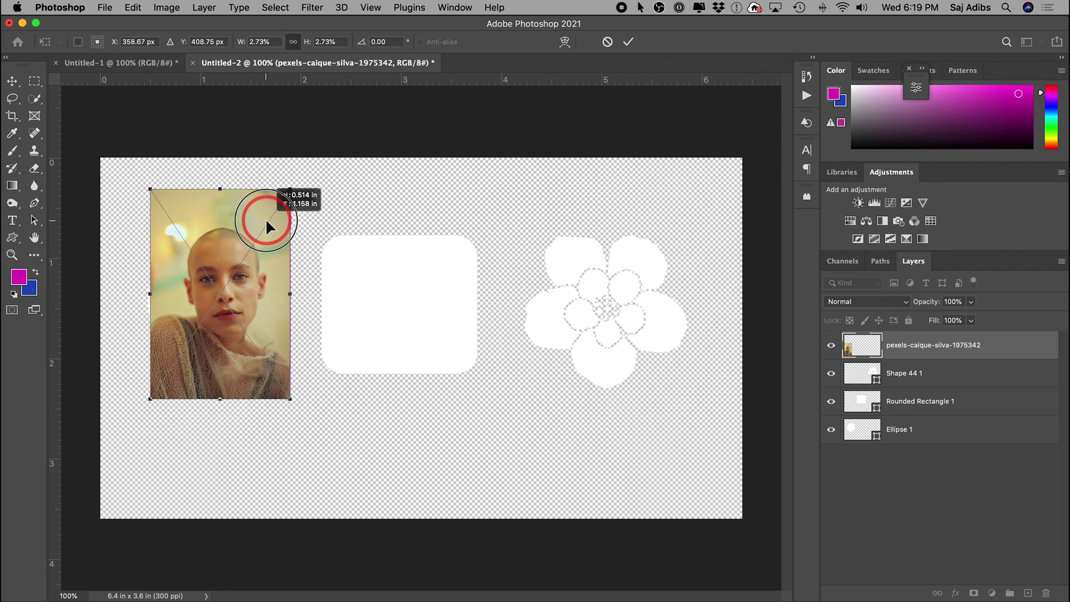
click(164, 309)
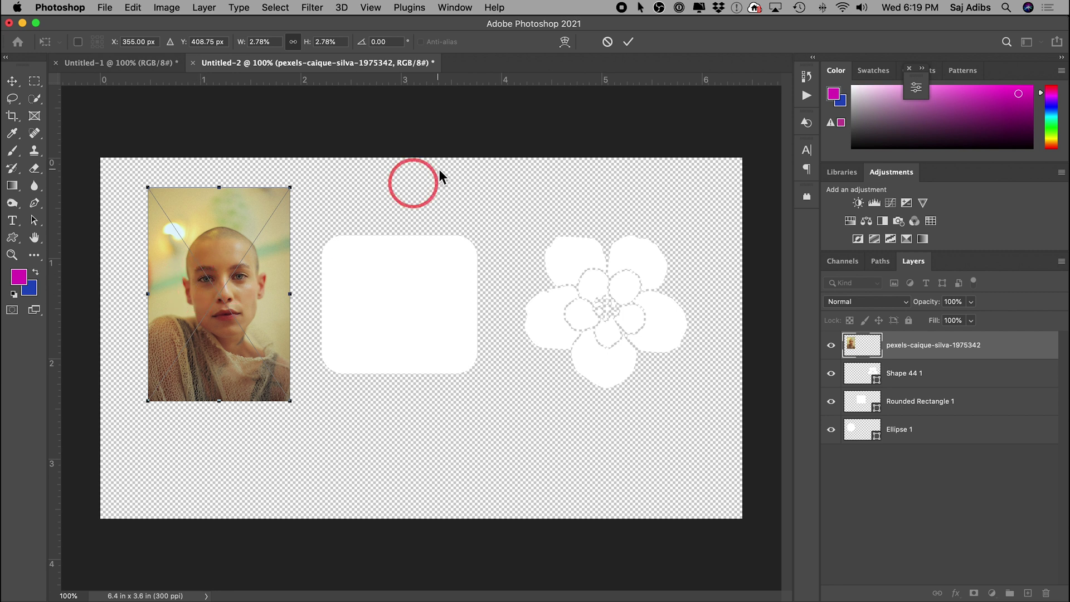
click(634, 42)
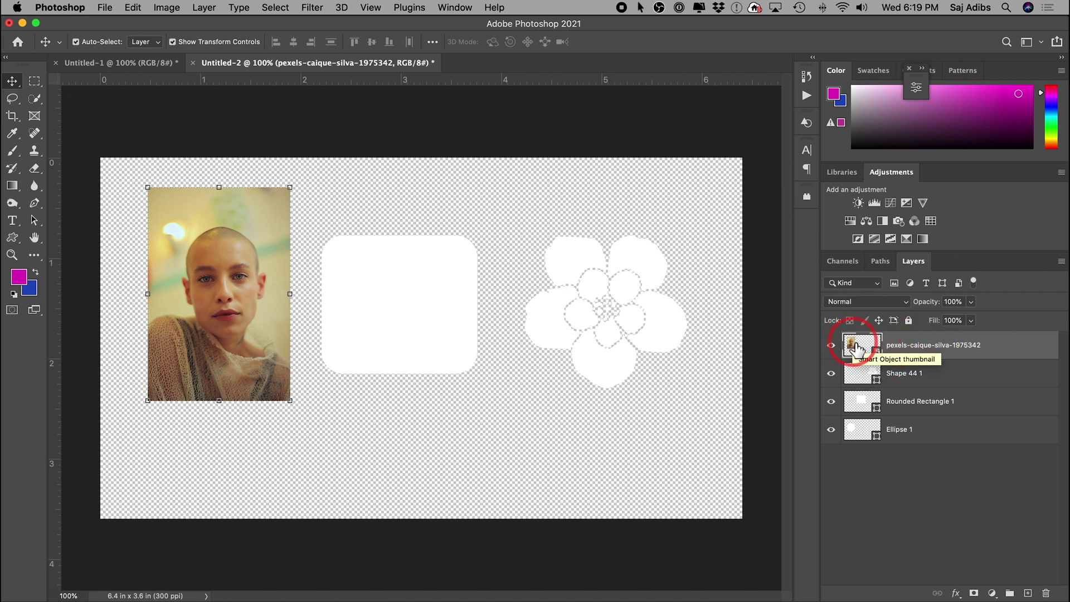
Move the caique-silva photo layer directly above Ellipse 1 and clip it to the circle
click(912, 435)
click(865, 353)
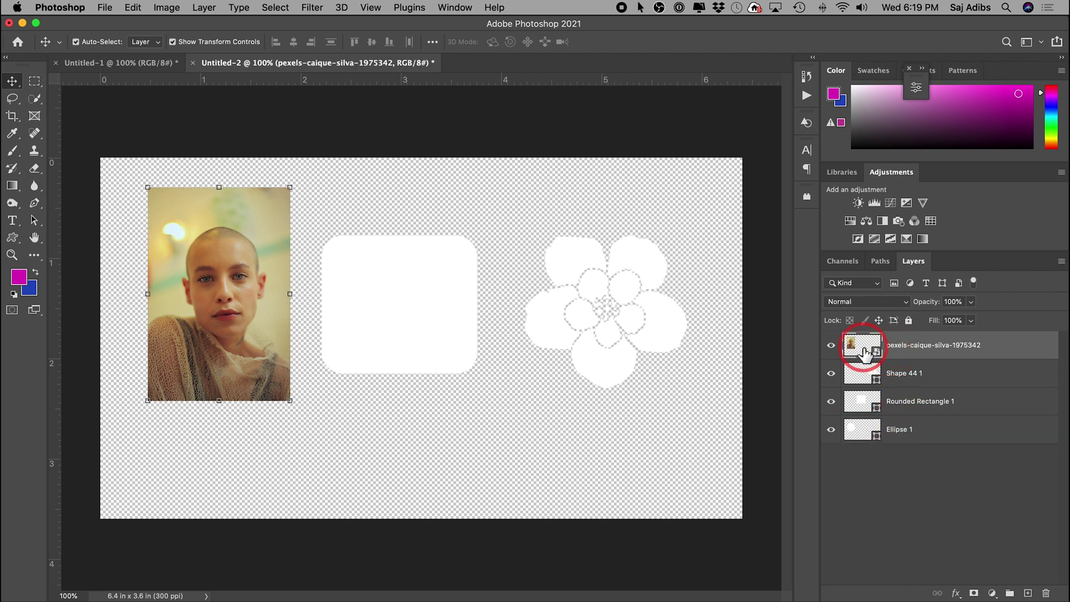
drag(866, 353, 894, 414)
click(897, 433)
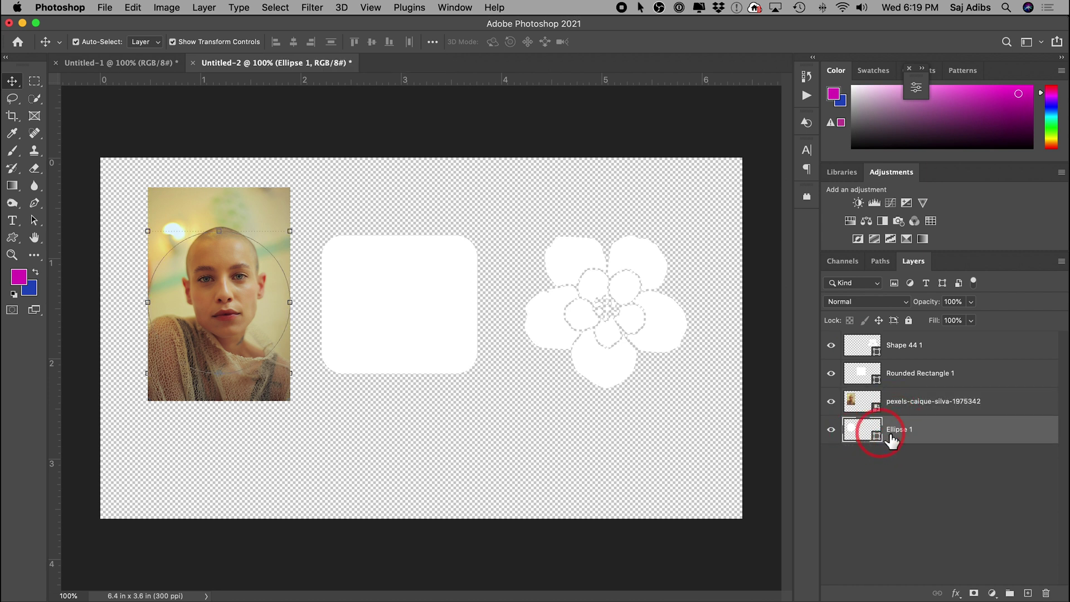
click(899, 413)
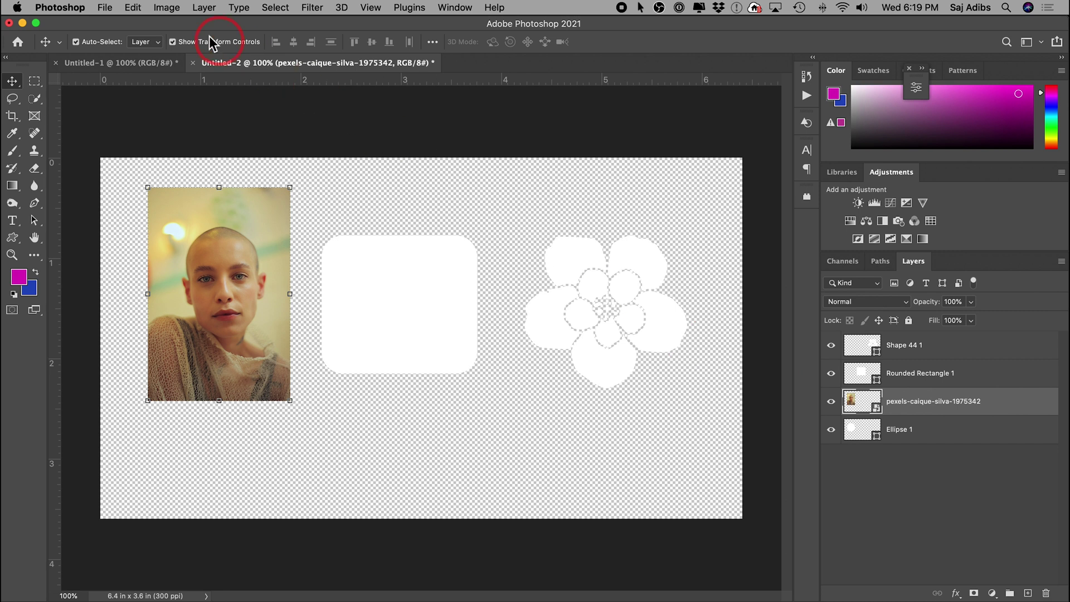
click(205, 8)
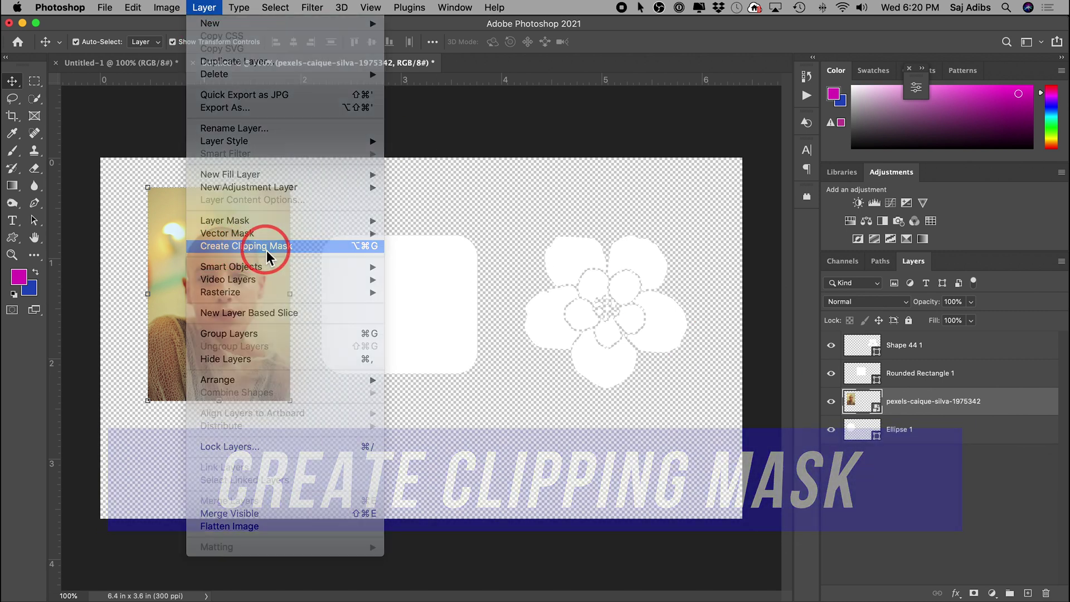
click(267, 250)
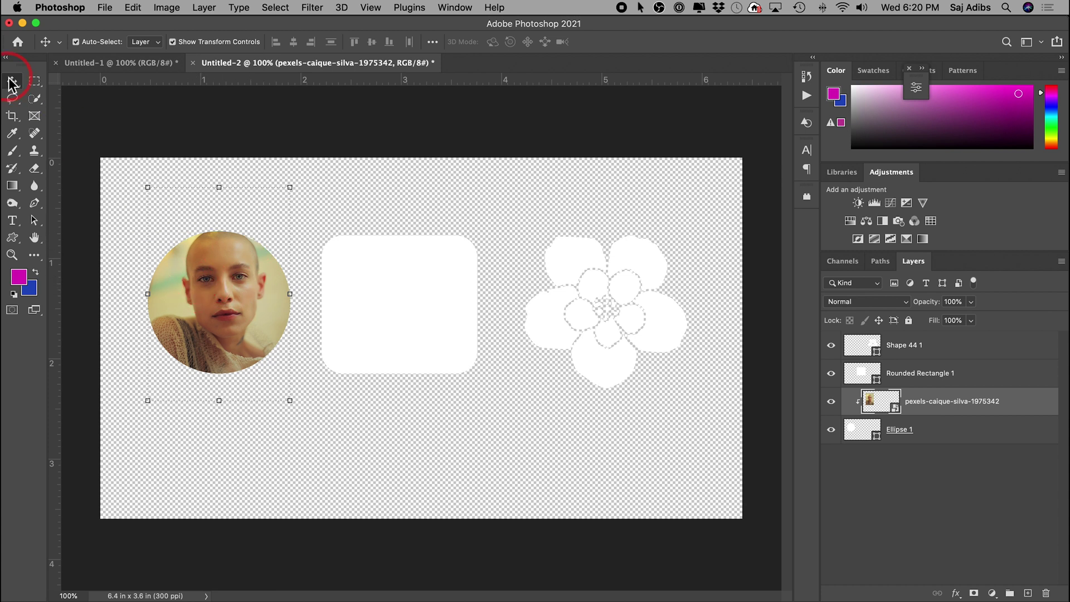
Enlarge and re-centre the bald portrait within the circle, then commit the transform
drag(225, 310, 226, 313)
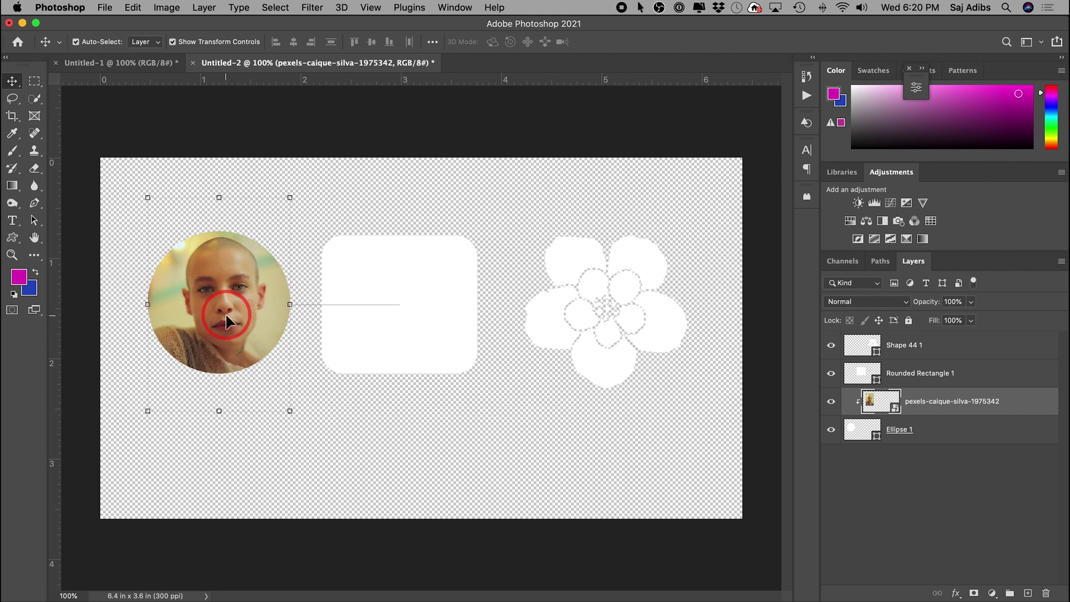
drag(290, 408, 311, 435)
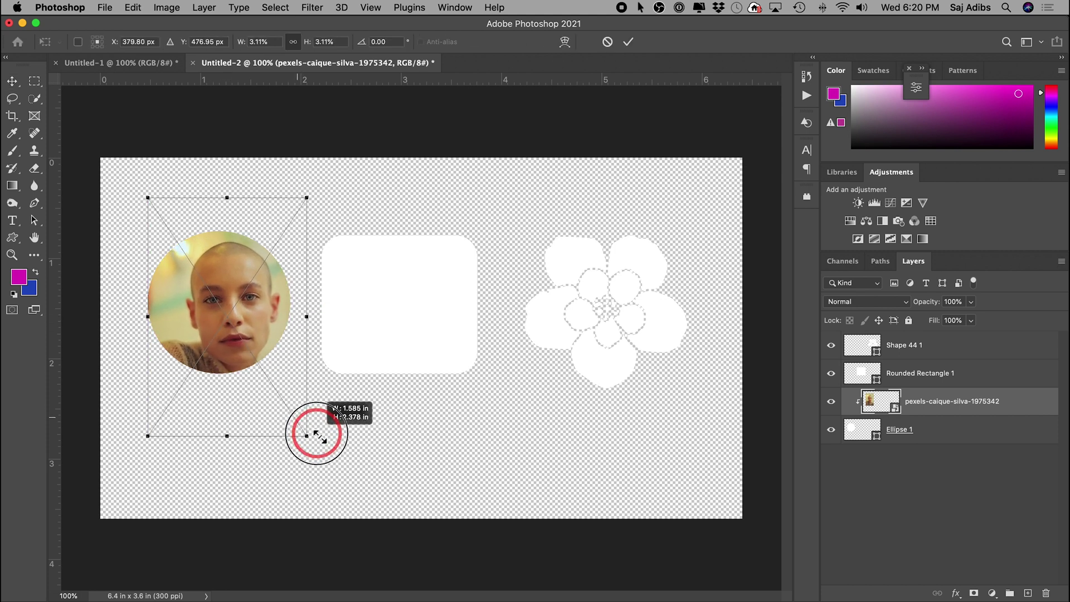
drag(248, 339, 232, 336)
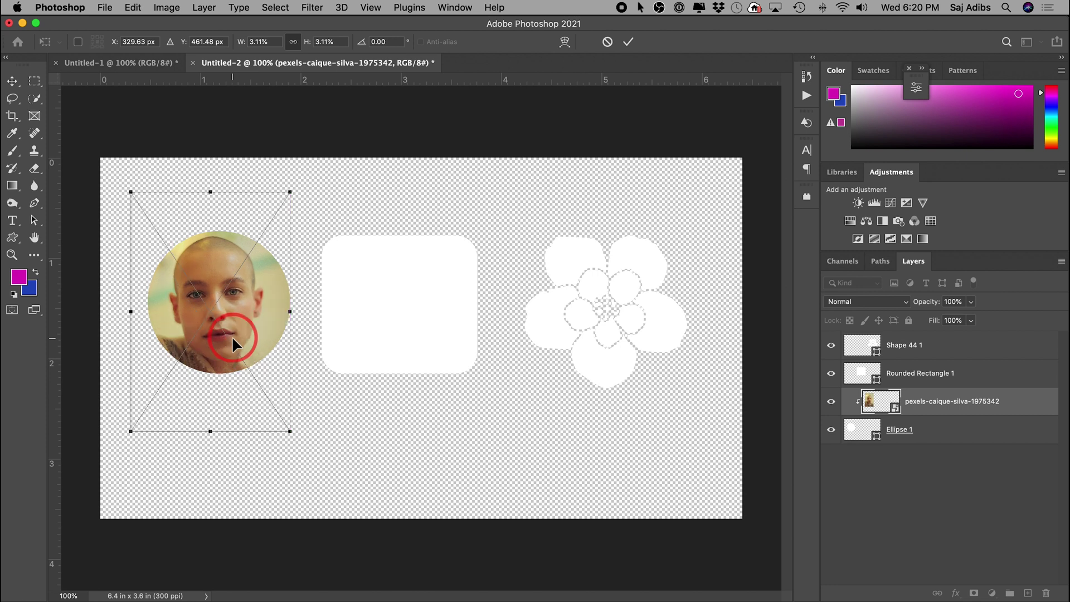
click(870, 451)
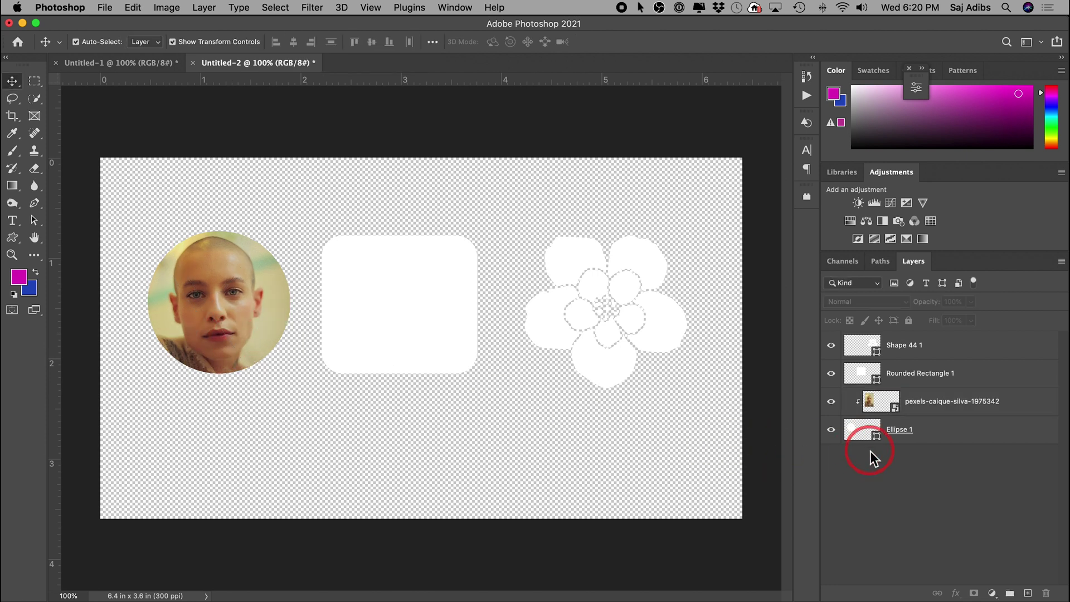
Place pexels-laker-5792641.jpg from Finder onto the canvas over the rounded rectangle
key(super+Tab)
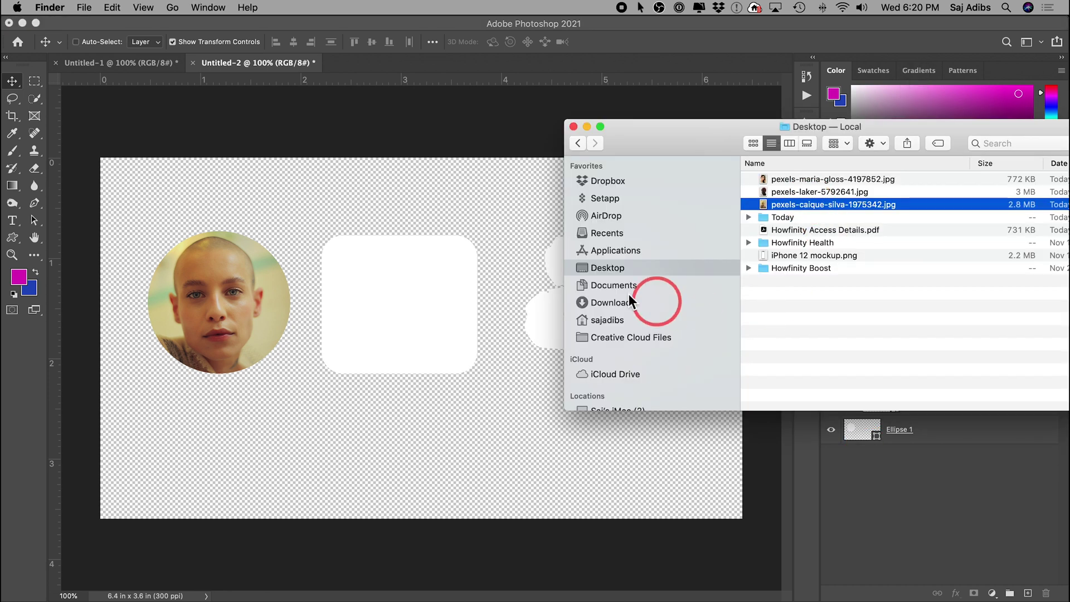
click(790, 192)
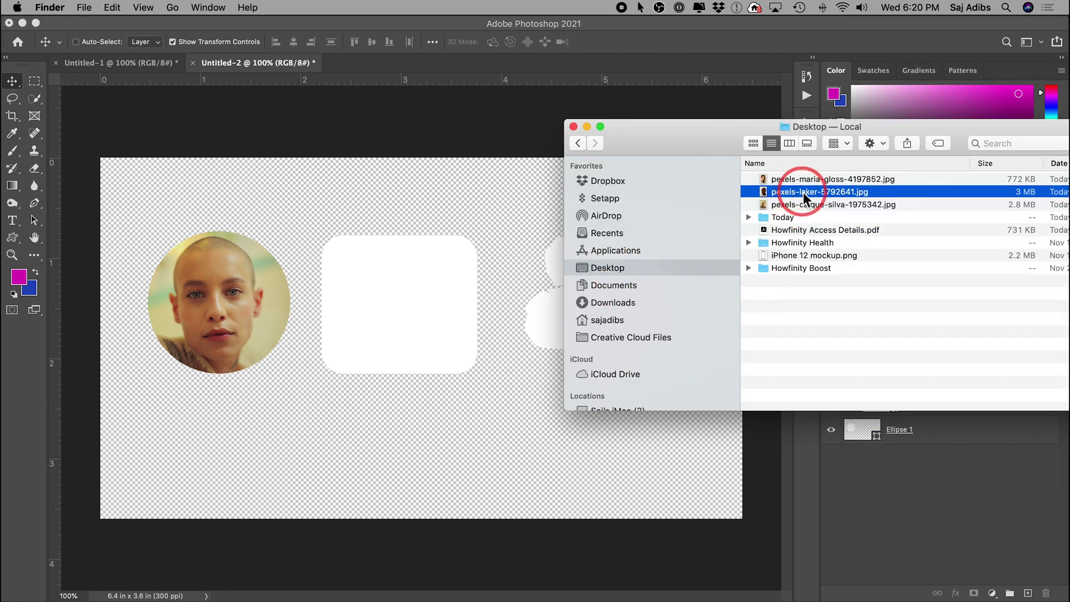
drag(844, 191, 394, 285)
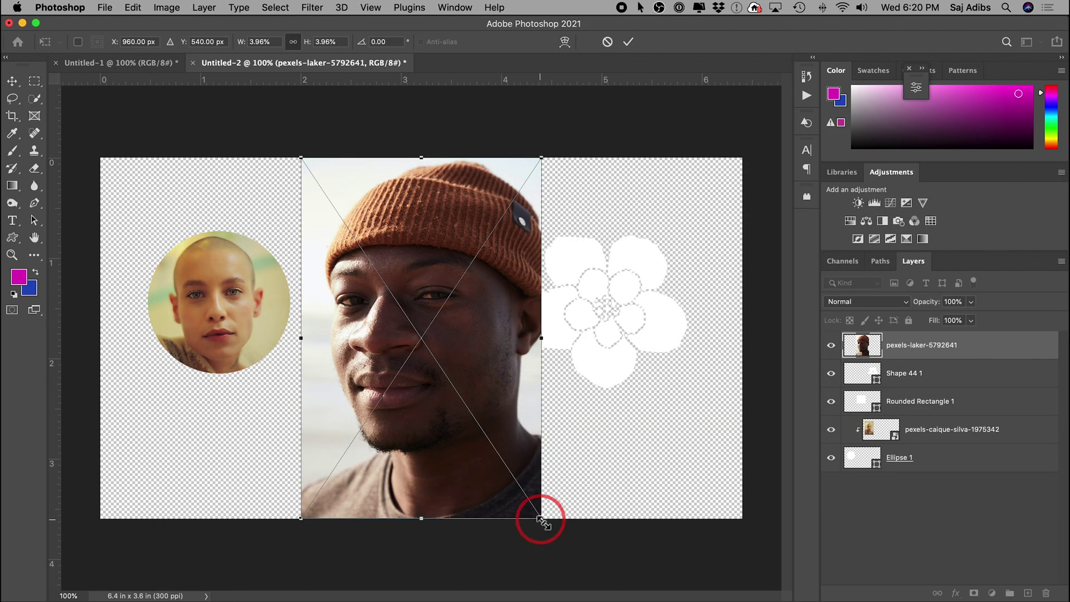
Scale the pexels-laker portrait over the rounded rectangle and place its layer above Rounded Rectangle 1
mouse_move(541, 513)
mouse_down()
mouse_move(448, 418)
mouse_move(452, 387)
mouse_move(446, 414)
mouse_up()
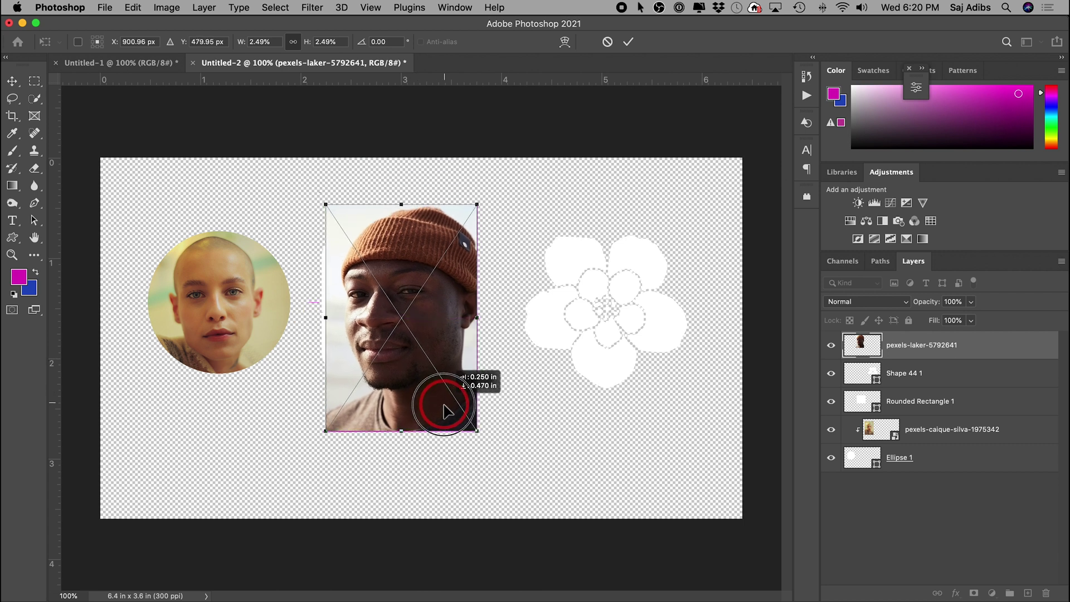
drag(325, 430, 321, 439)
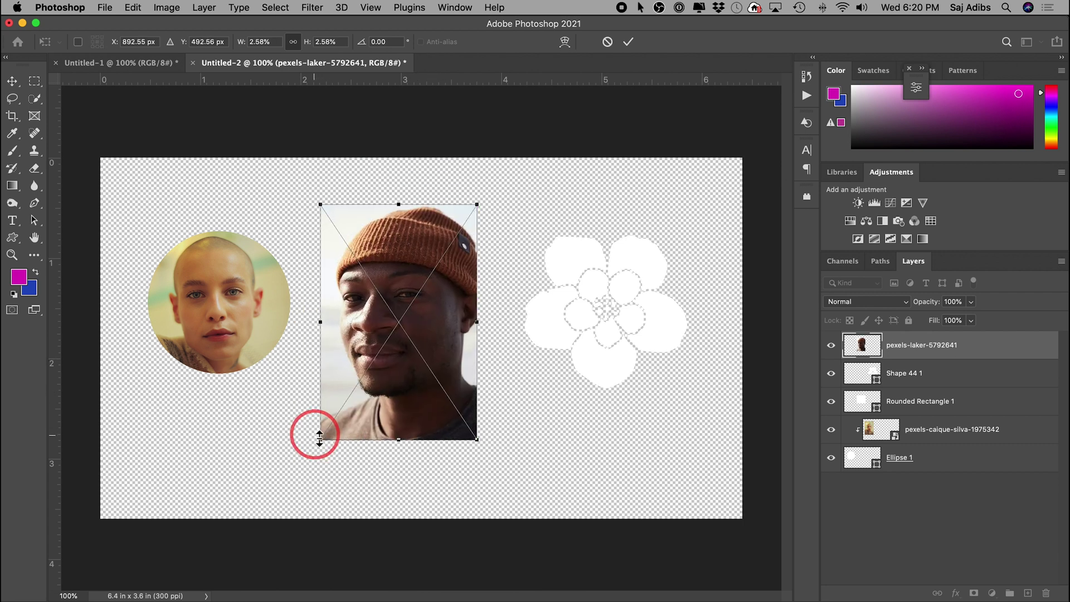
click(630, 46)
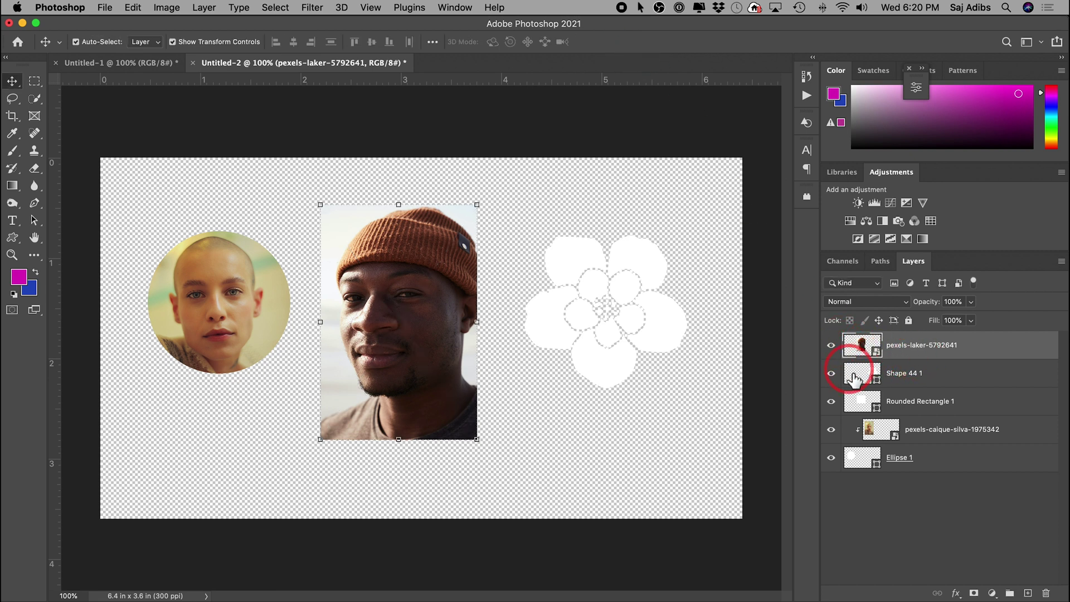
drag(915, 350, 918, 398)
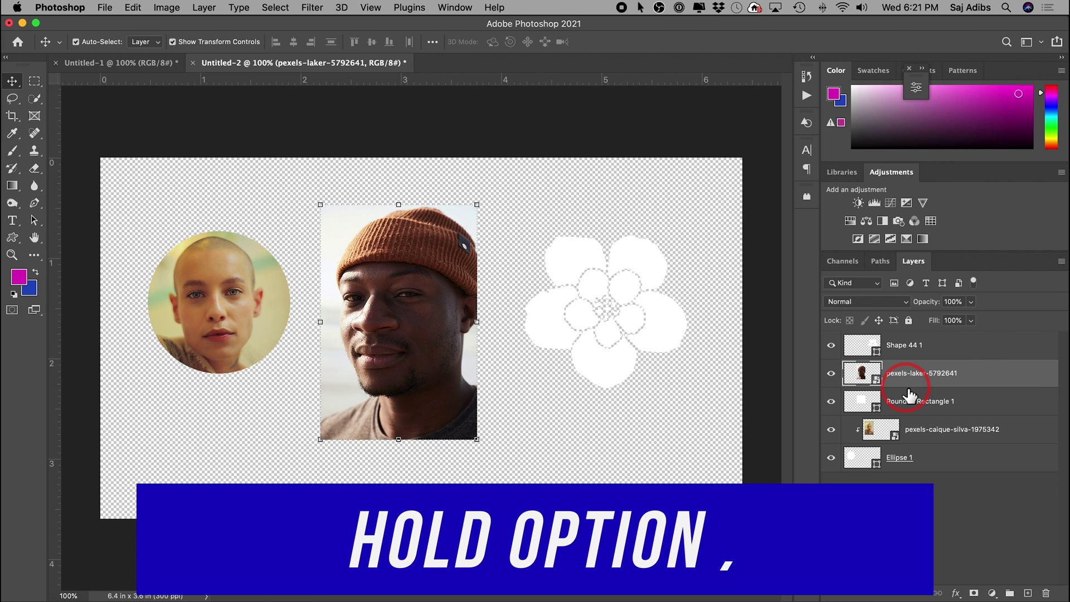
Alt-click between the layers to clip the pexels-laker portrait into Rounded Rectangle 1
key(alt)
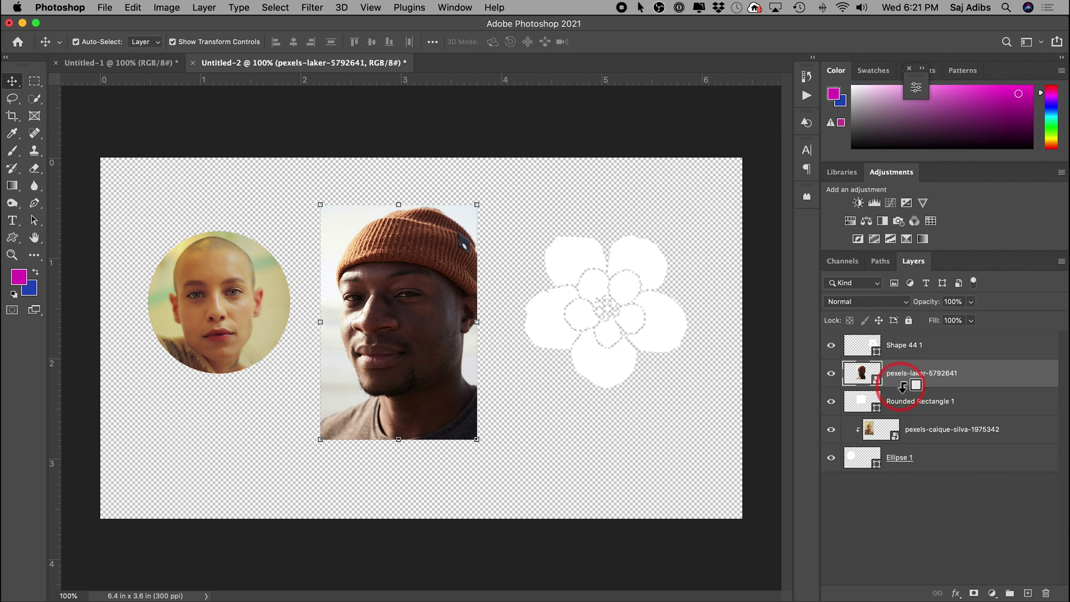
alt+click(902, 387)
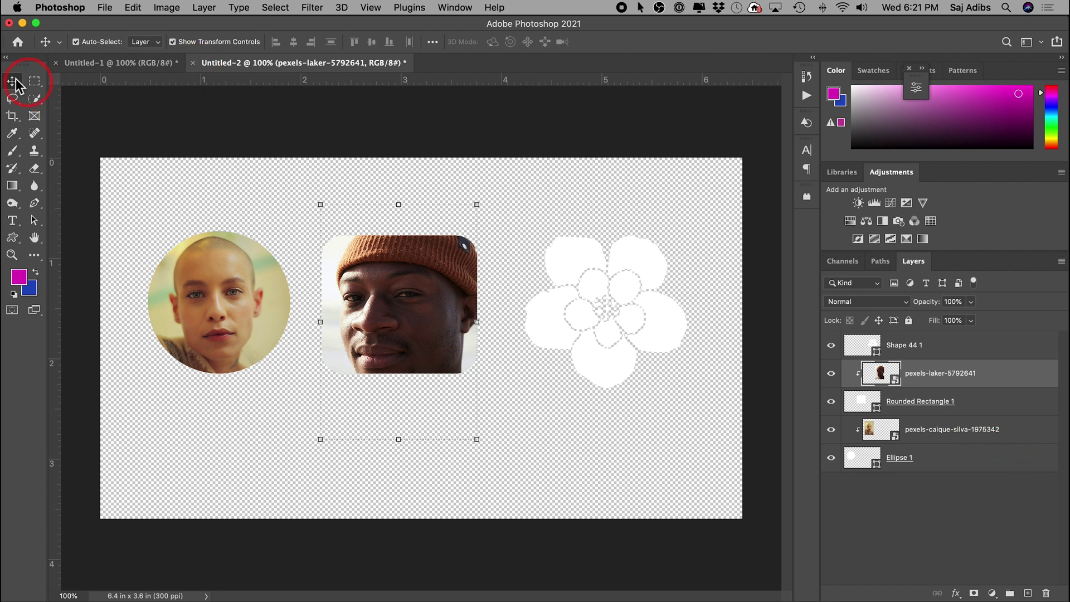
Shift the clipped beanie portrait upward within the rounded frame, then deselect it
drag(420, 336, 425, 318)
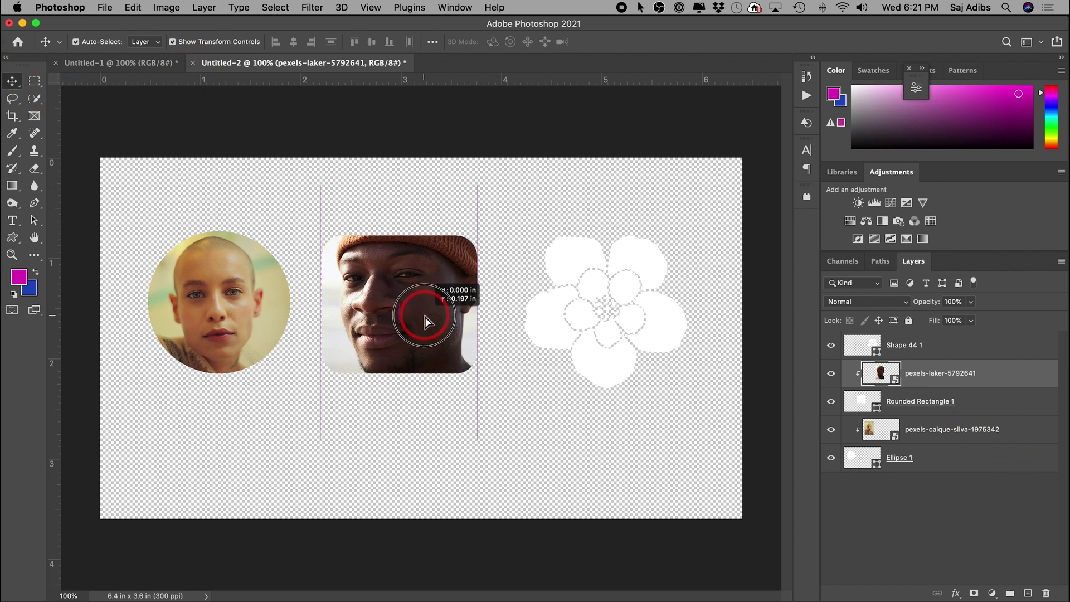
click(537, 310)
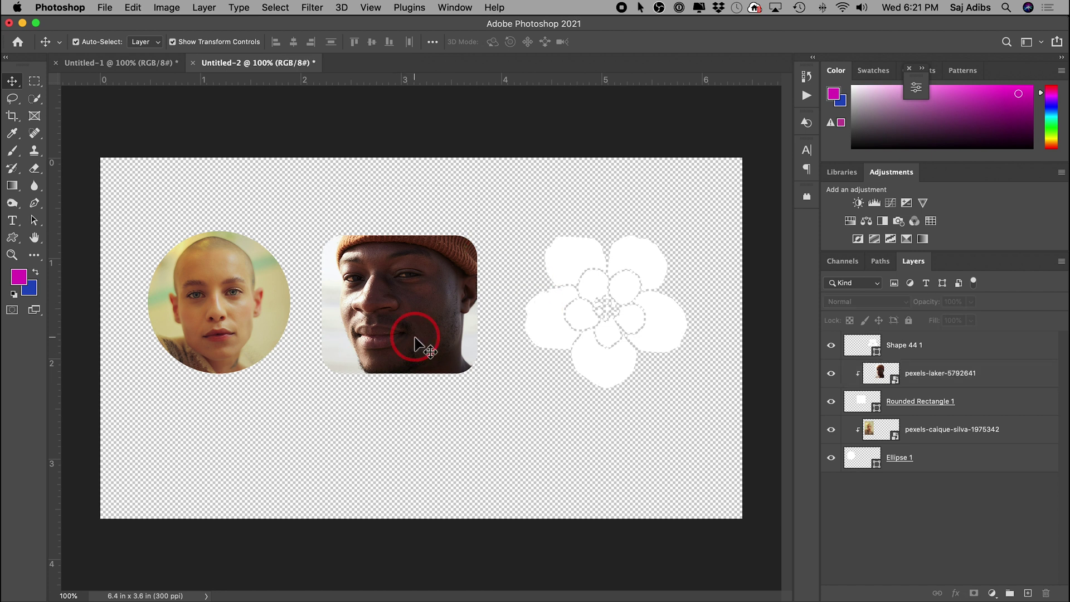